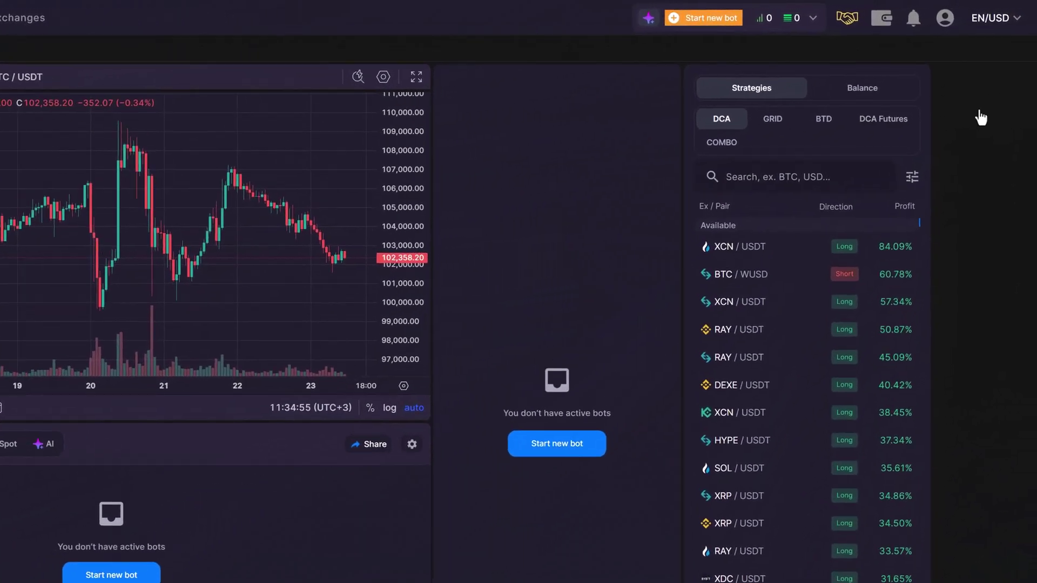
Start a new Buy the Dip bot, keeping Binance and the BTC/USDT pair.
{"action": "left_click", "coordinate": [652, 23]}
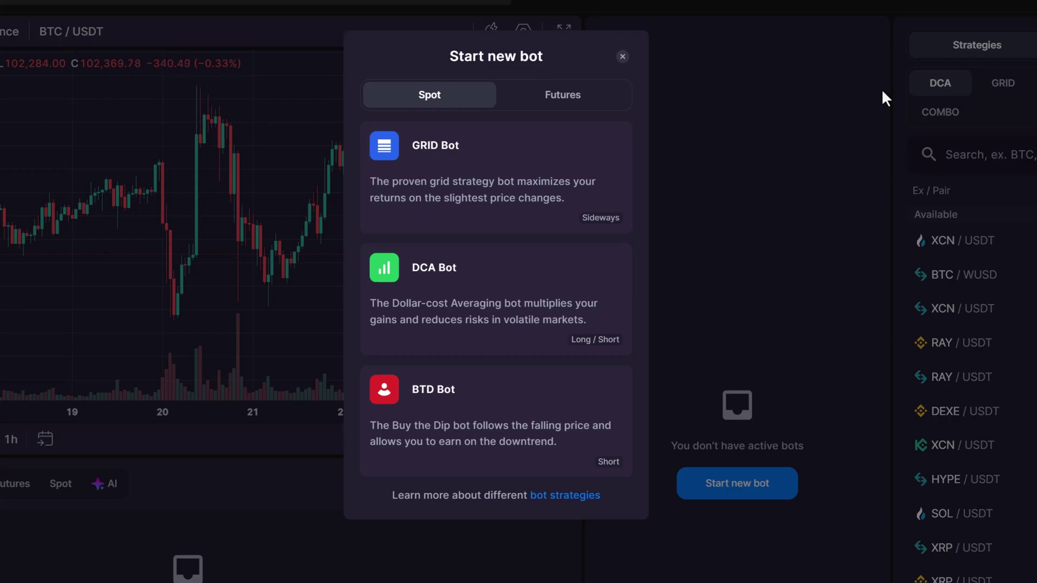
{"action": "left_click", "coordinate": [548, 394]}
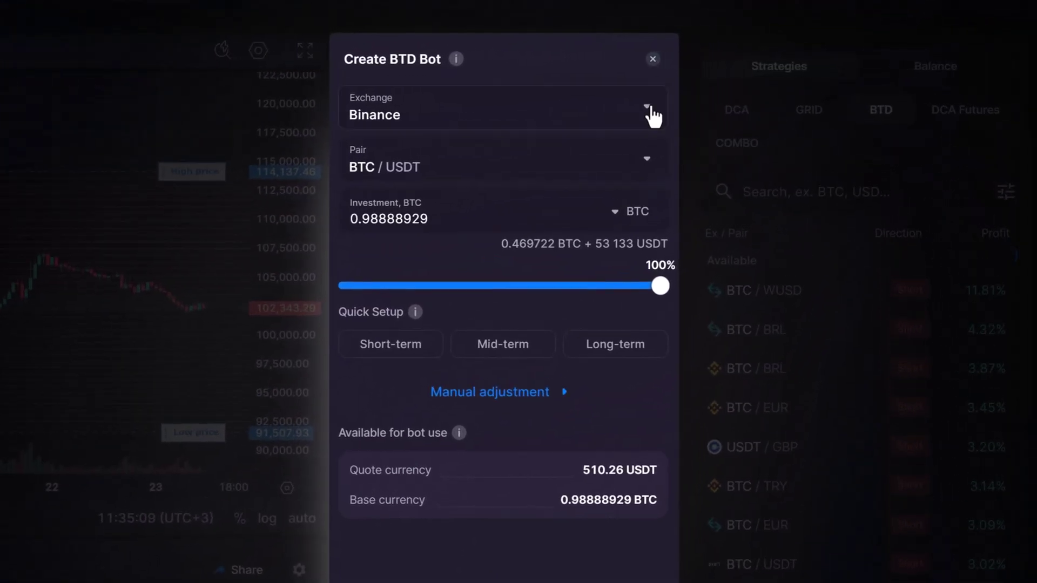
{"action": "left_click", "coordinate": [652, 116]}
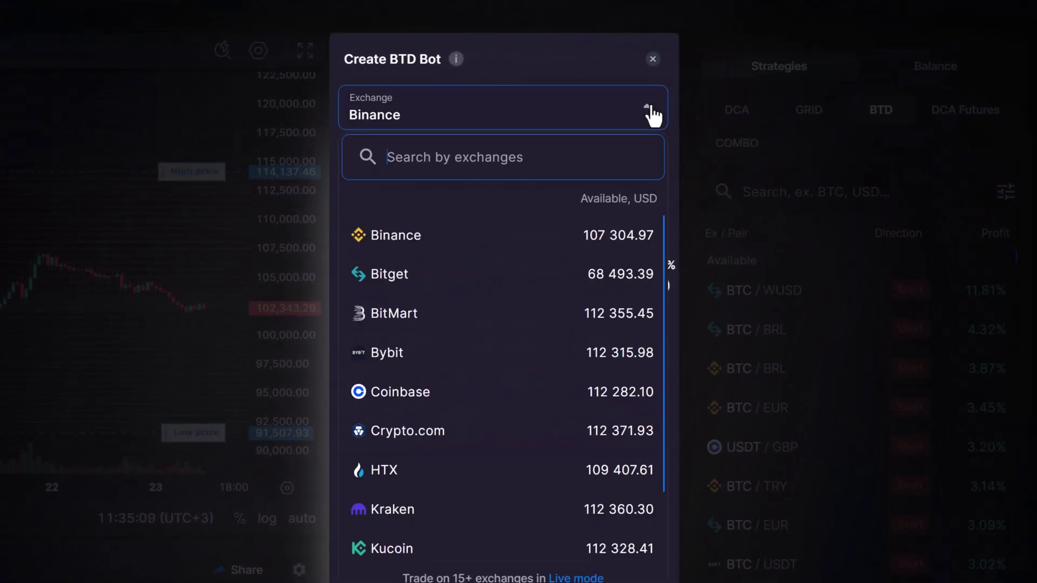
{"action": "left_click", "coordinate": [653, 116]}
{"action": "left_click", "coordinate": [653, 159]}
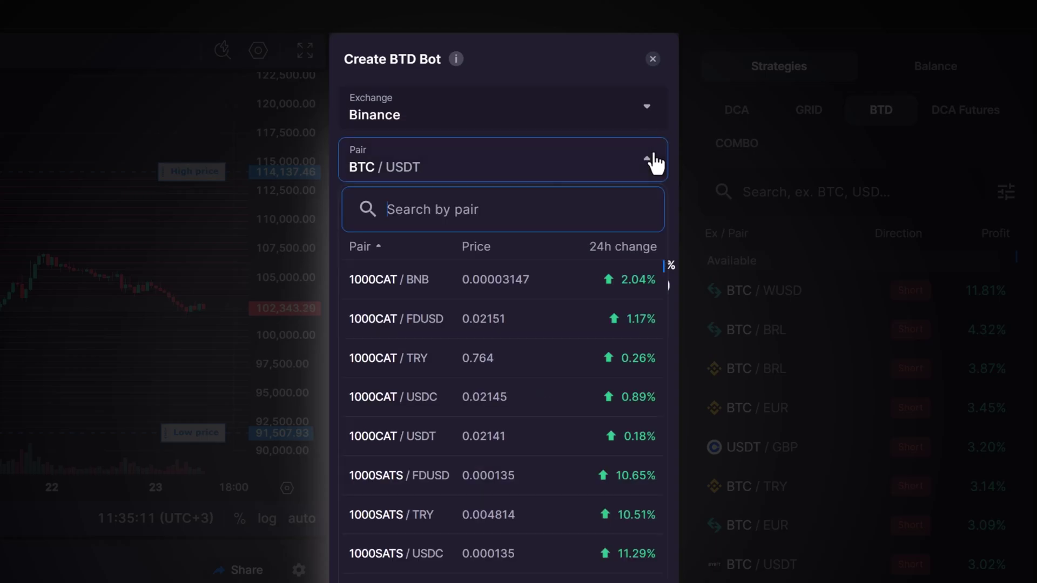
{"action": "left_click", "coordinate": [652, 160]}
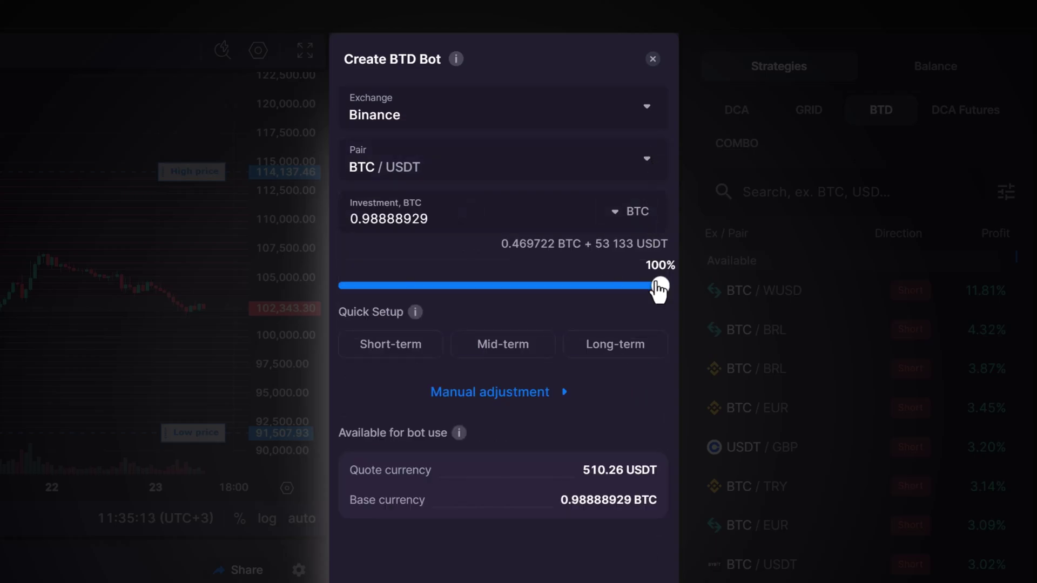
Set the investment to 70% (0.6922225 BTC) and view the amount in USDT.
{"action": "left_click_drag", "start_coordinate": [659, 287], "coordinate": [565, 287]}
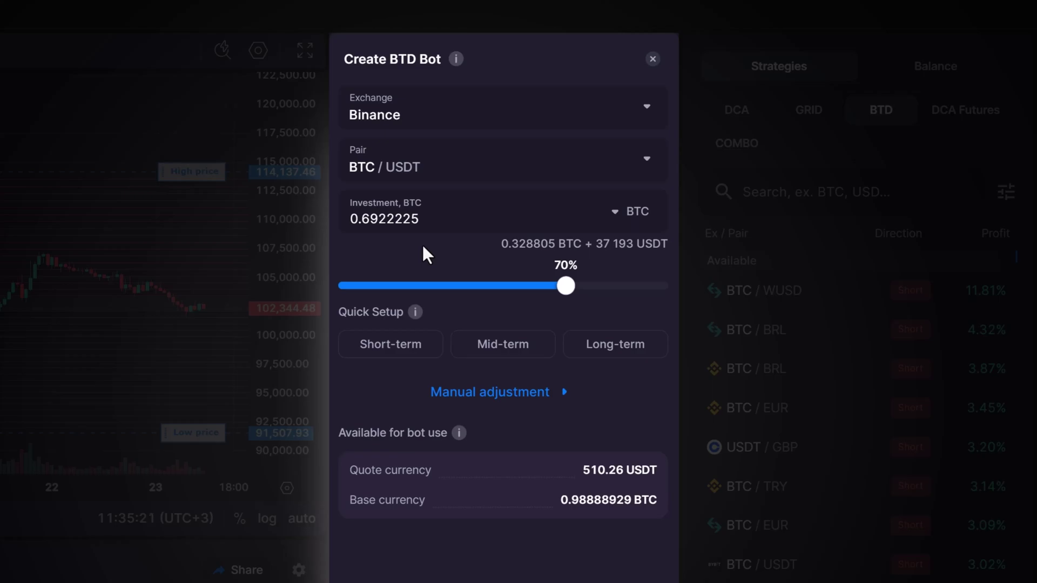
{"action": "left_click", "coordinate": [618, 220]}
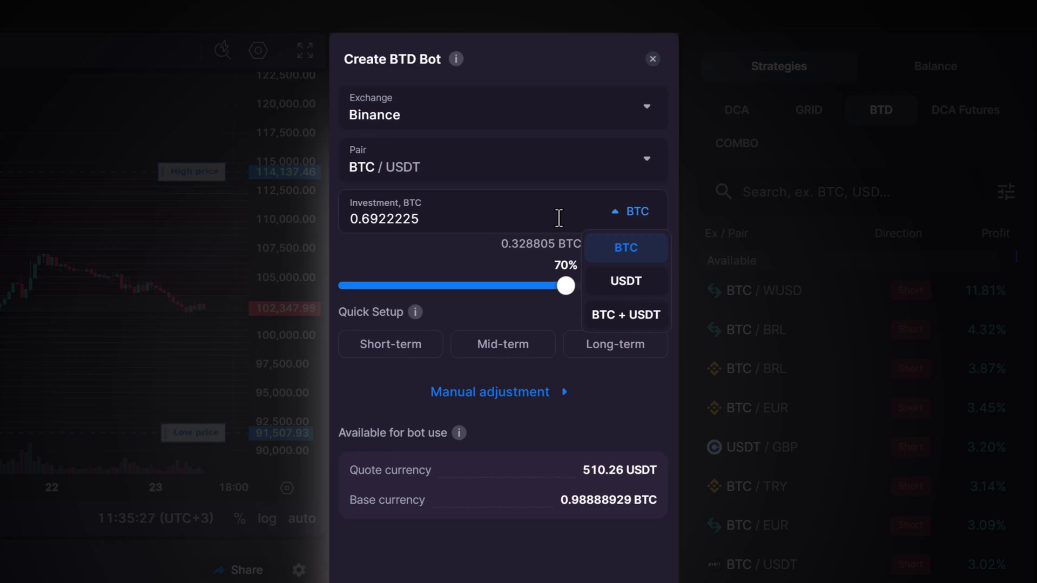
{"action": "left_click", "coordinate": [607, 282]}
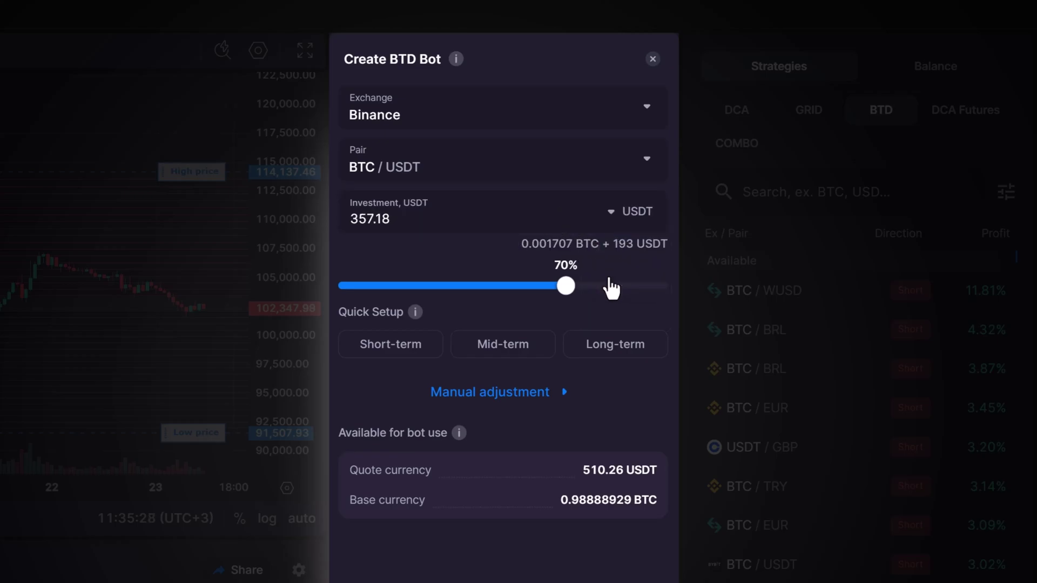
{"action": "left_click", "coordinate": [612, 227]}
Return the investment to BTC, then try Short-term, Mid-term and Long-term quick setups.
{"action": "left_click", "coordinate": [621, 252]}
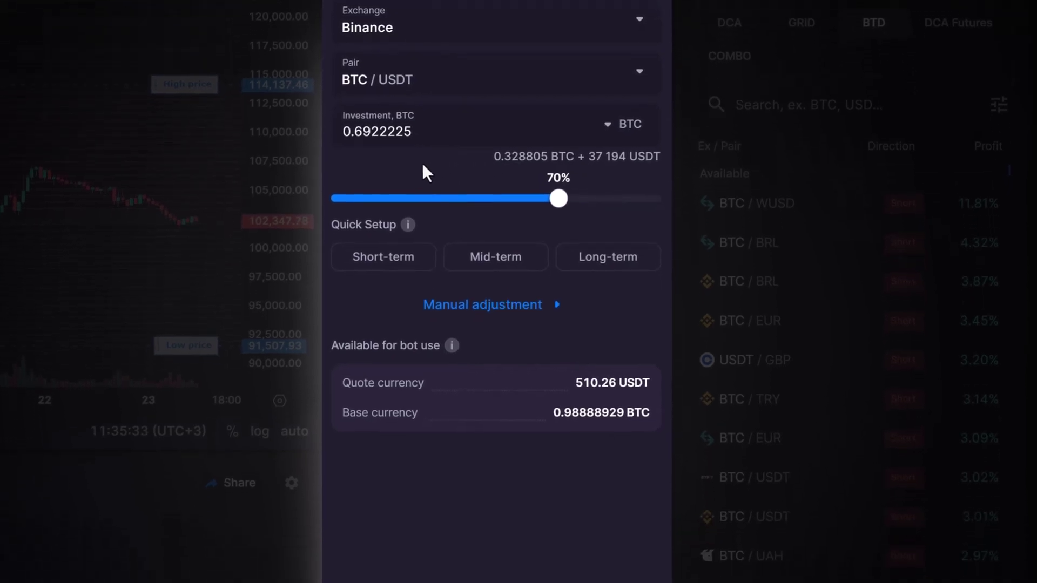
{"action": "left_click", "coordinate": [397, 260]}
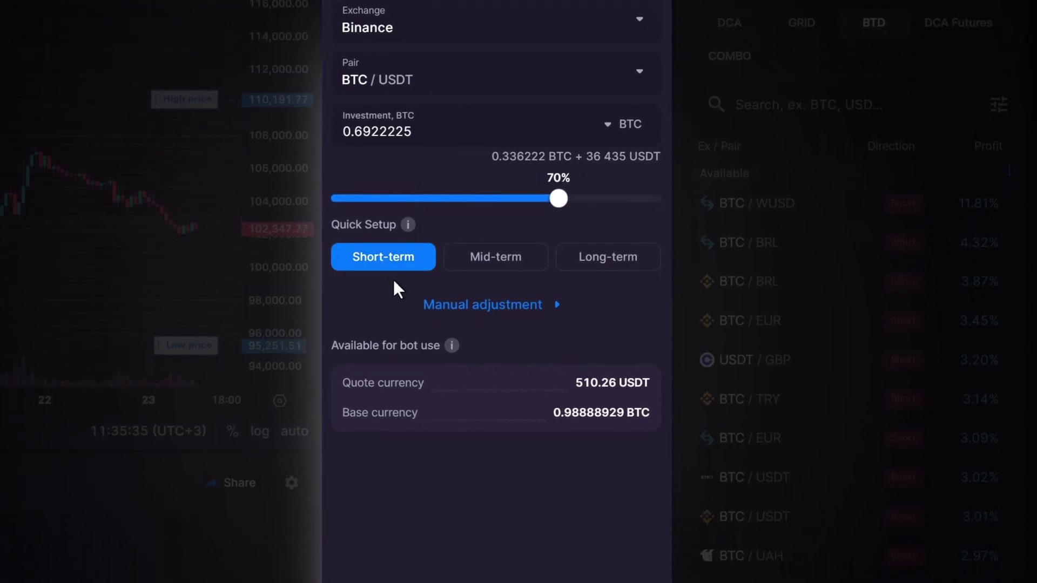
{"action": "left_click", "coordinate": [479, 269]}
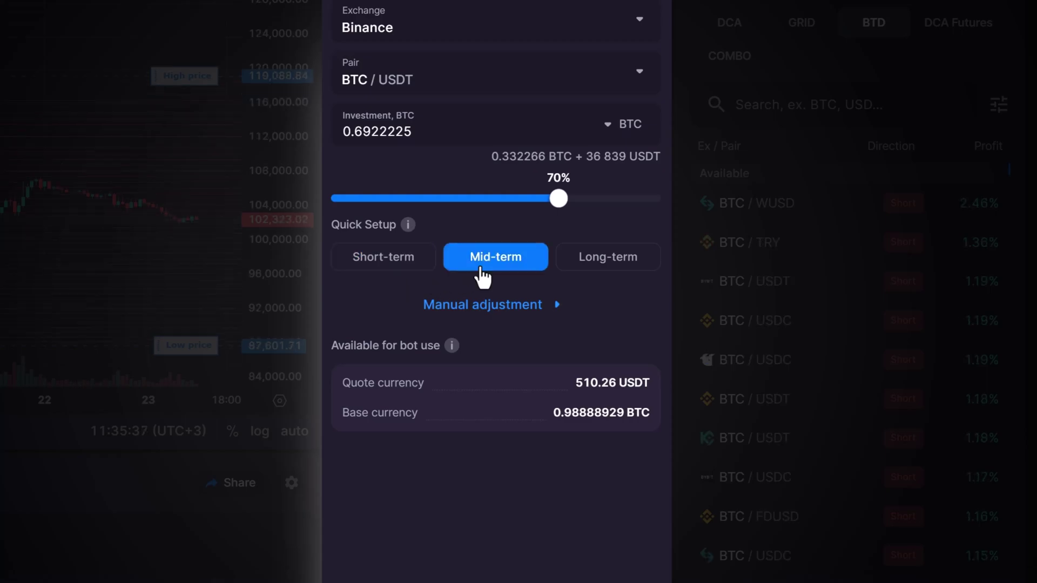
{"action": "left_click", "coordinate": [613, 271]}
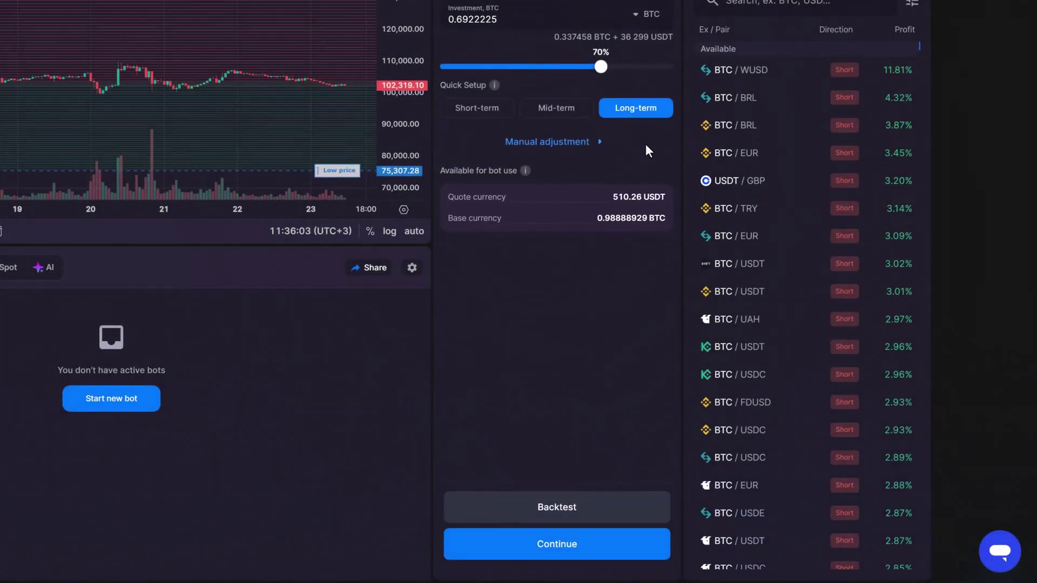
Run and close a backtest, continue to the preview, and start the BTD bot.
{"action": "left_click", "coordinate": [633, 514]}
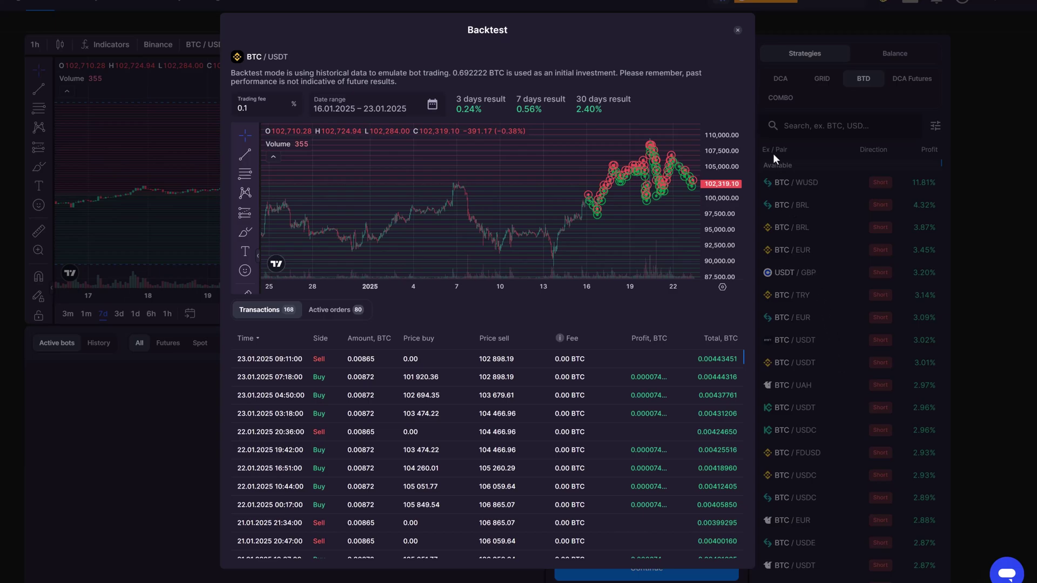
{"action": "left_click", "coordinate": [735, 31]}
{"action": "scroll", "coordinate": [731, 110], "scroll_direction": "down", "scroll_amount": 1}
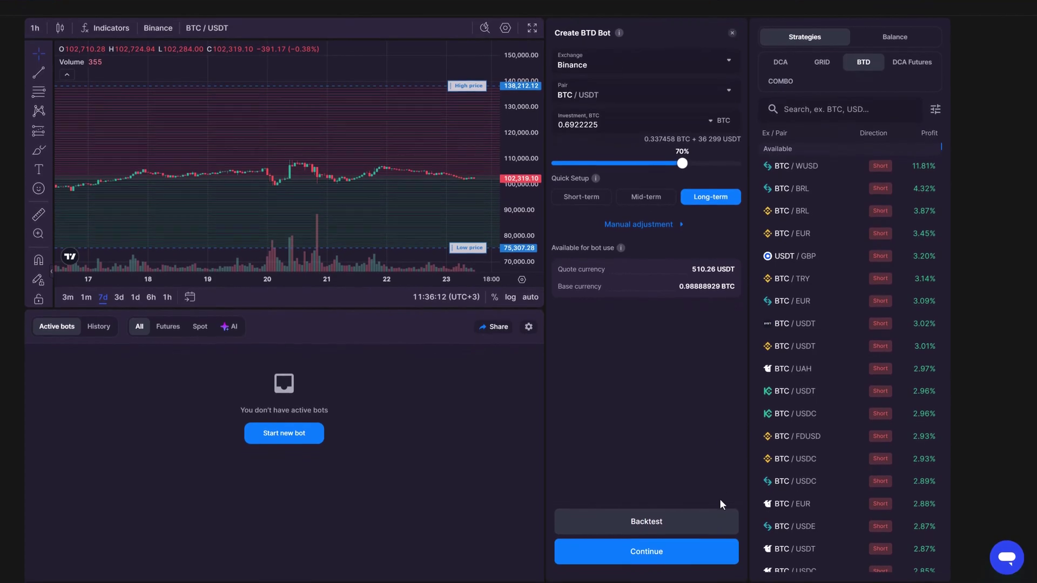
{"action": "left_click", "coordinate": [719, 555]}
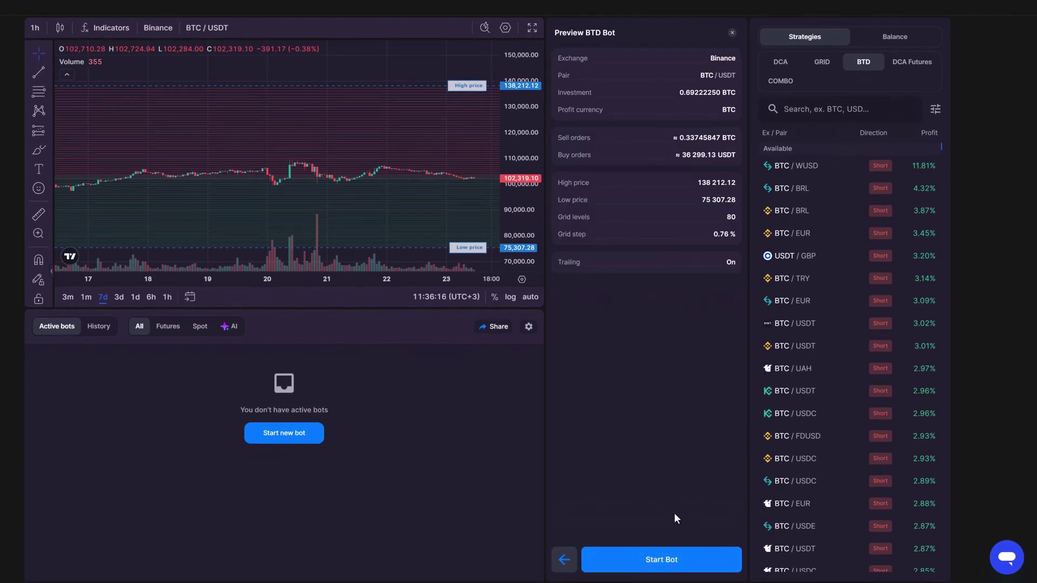
{"action": "left_click", "coordinate": [710, 563]}
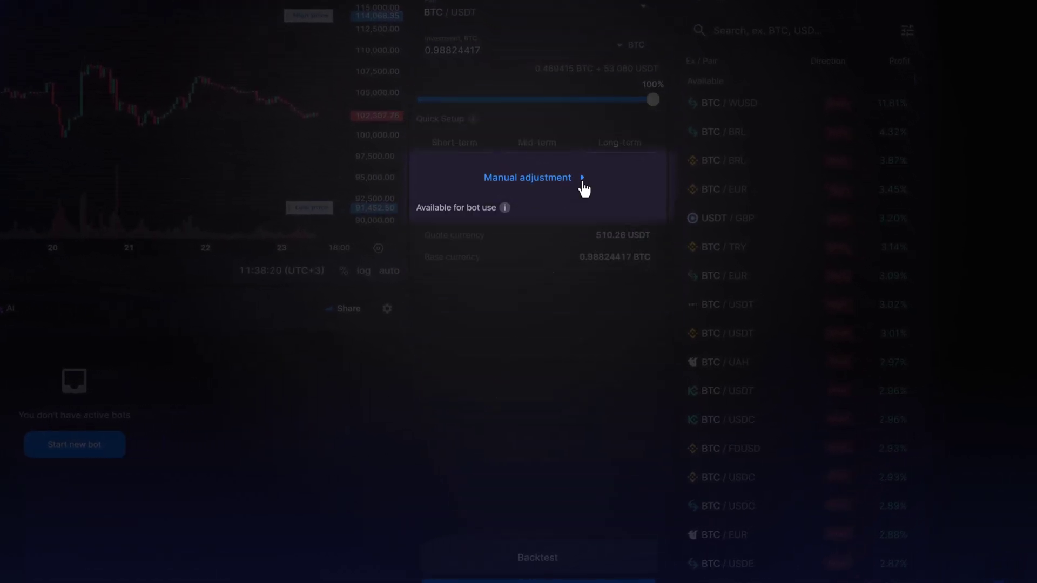
Under Manual adjustment, drag the price range to 90,431.3–118,431.18.
{"action": "left_click", "coordinate": [583, 181]}
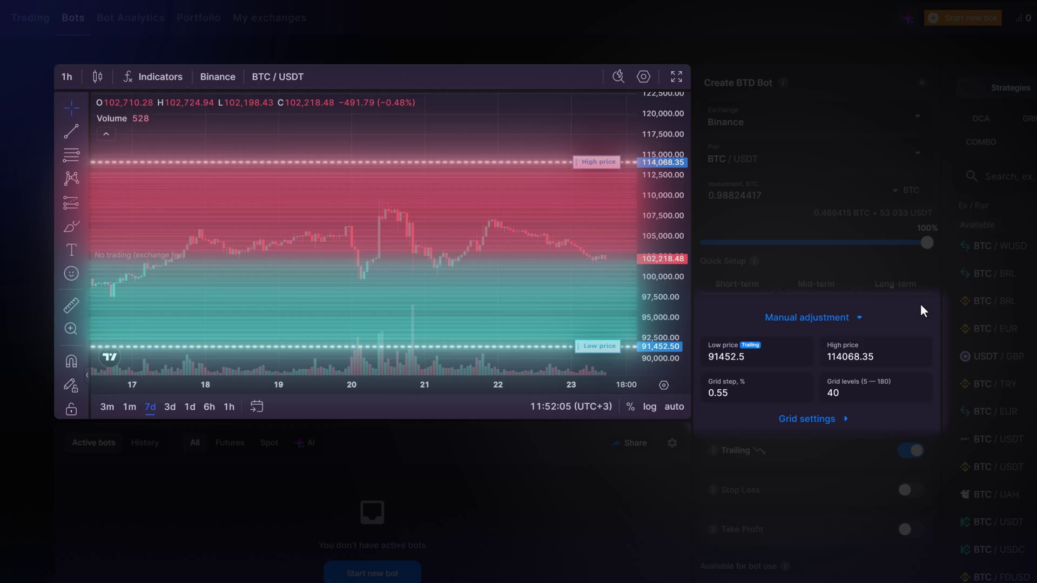
{"action": "left_click_drag", "start_coordinate": [763, 357], "coordinate": [688, 359]}
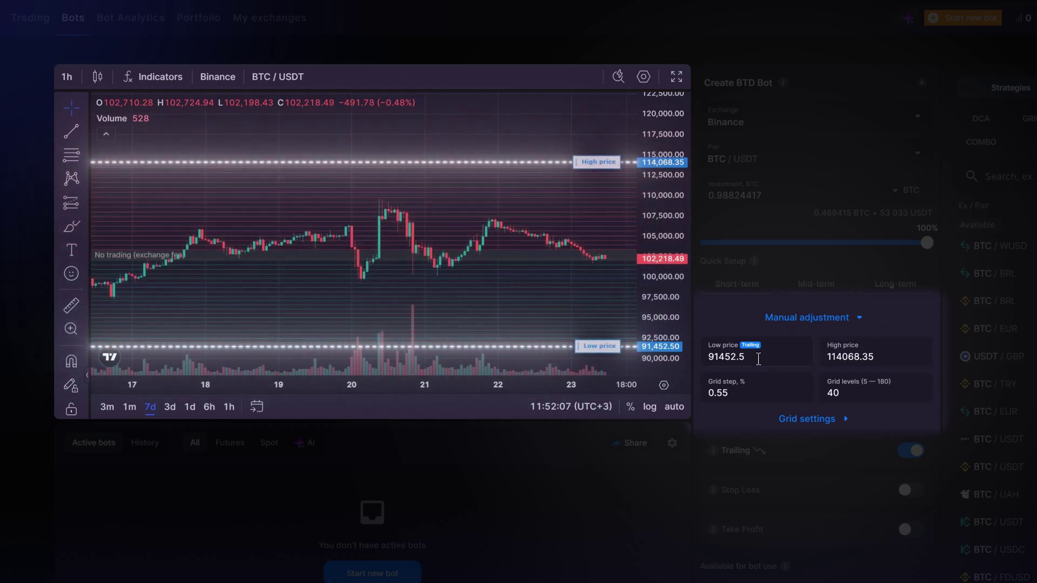
{"action": "type", "text": "10"}
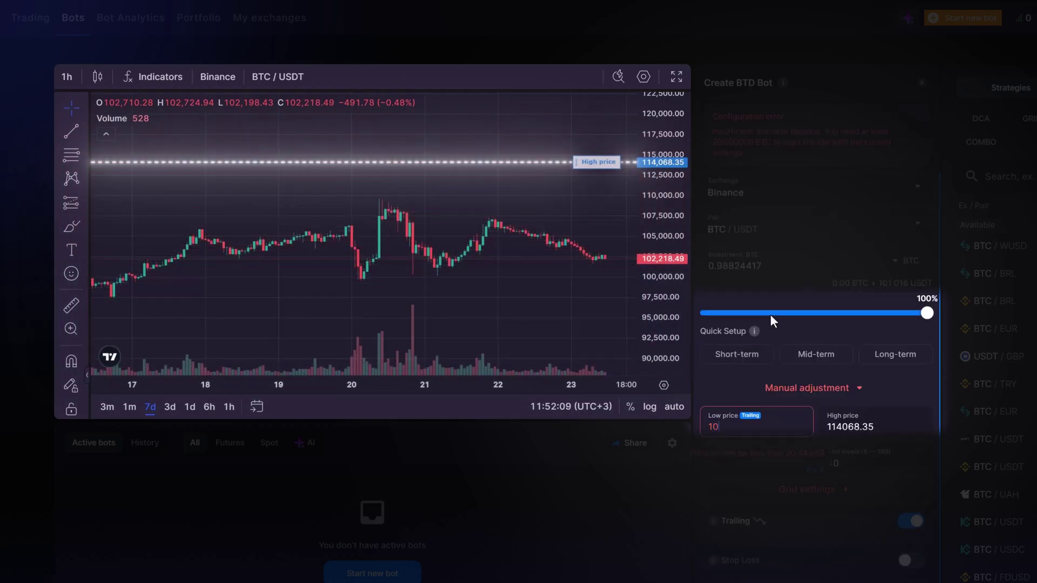
{"action": "type", "text": "0000"}
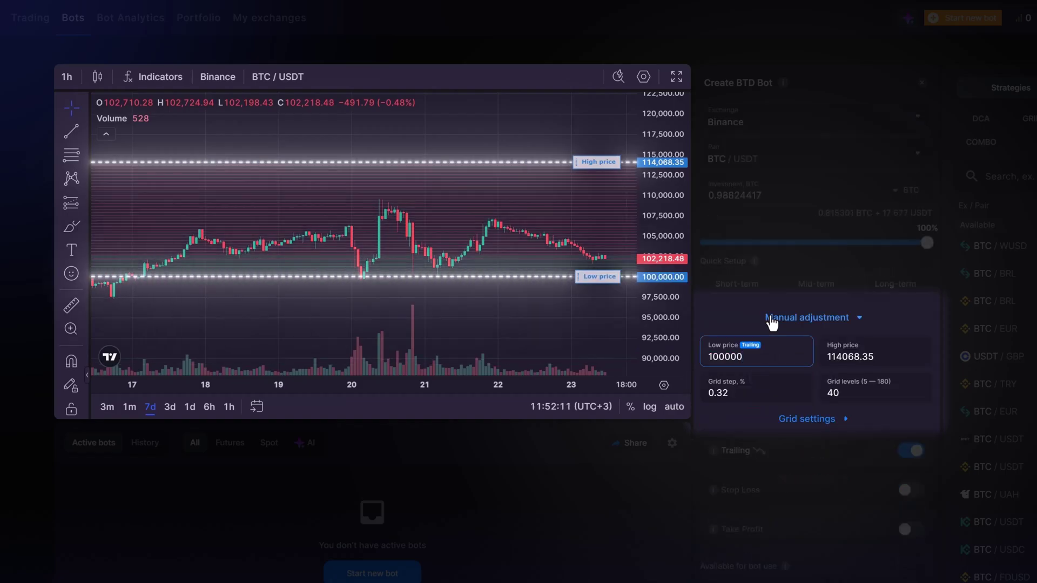
{"action": "left_click_drag", "start_coordinate": [607, 285], "coordinate": [600, 334]}
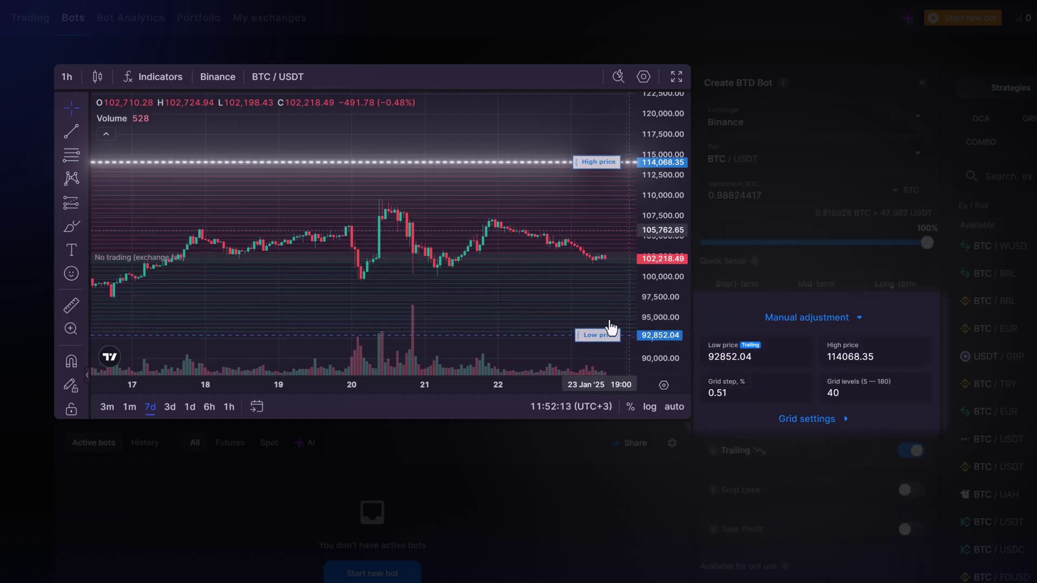
{"action": "left_click_drag", "start_coordinate": [598, 162], "coordinate": [601, 128]}
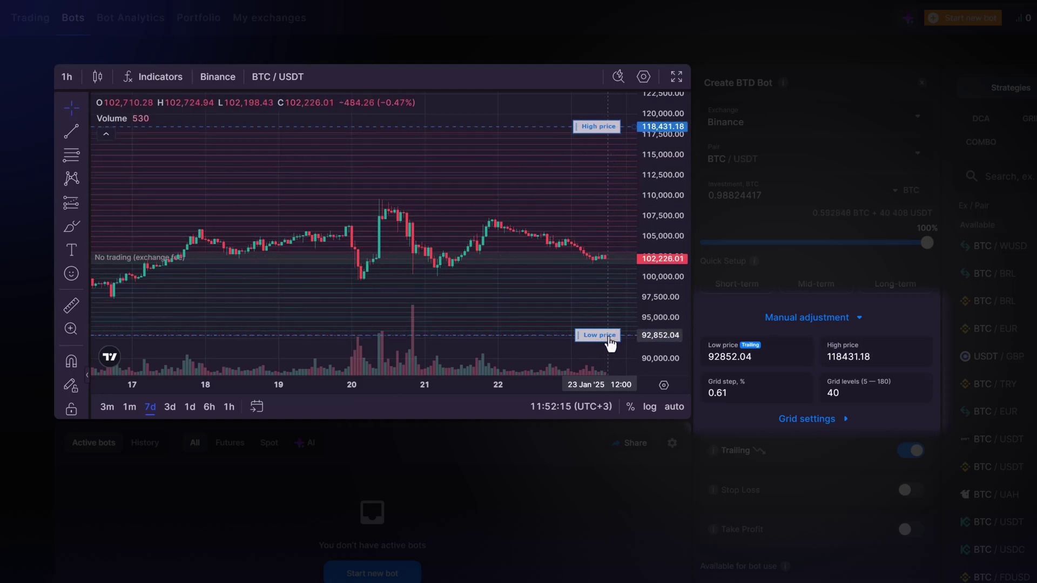
{"action": "left_click_drag", "start_coordinate": [600, 335], "coordinate": [614, 360]}
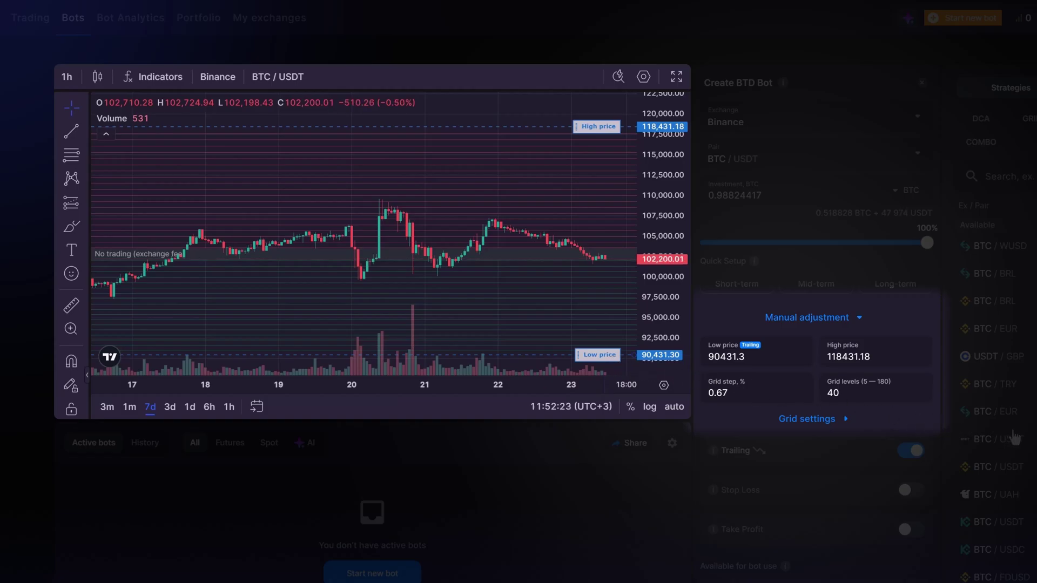
Replace the grid step with 1% and raise the low price to 92,448.59 for 25 levels.
{"action": "left_click", "coordinate": [728, 392]}
{"action": "type", "text": "2"}
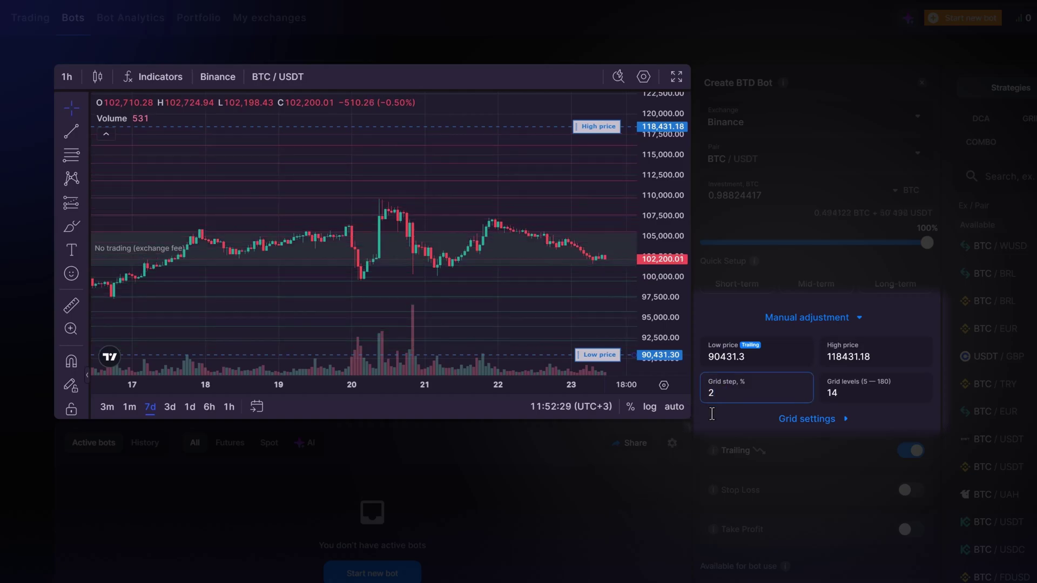
{"action": "left_click_drag", "start_coordinate": [724, 395], "coordinate": [698, 393]}
{"action": "type", "text": "1"}
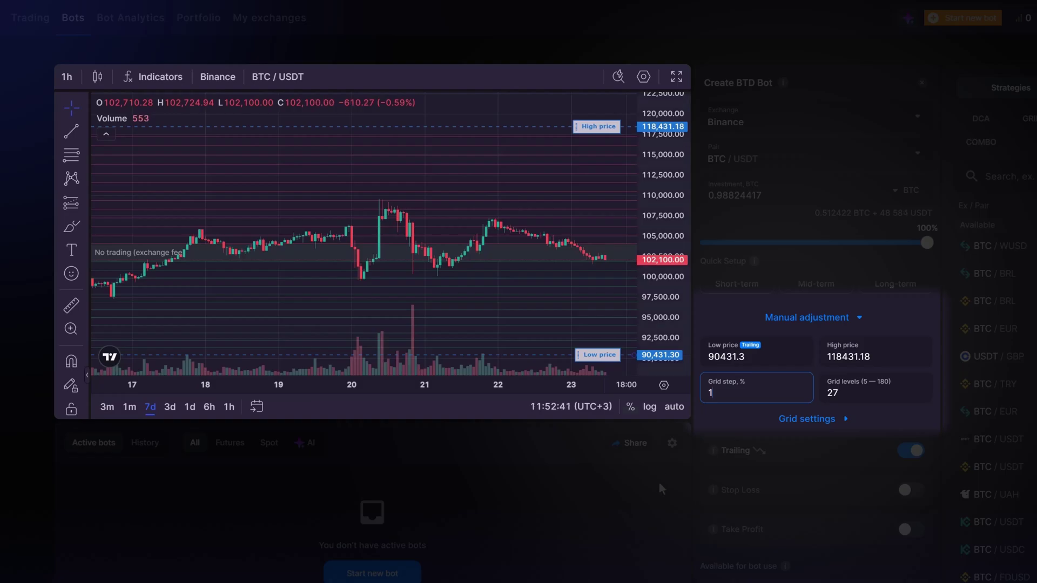
{"action": "left_click_drag", "start_coordinate": [603, 355], "coordinate": [606, 340]}
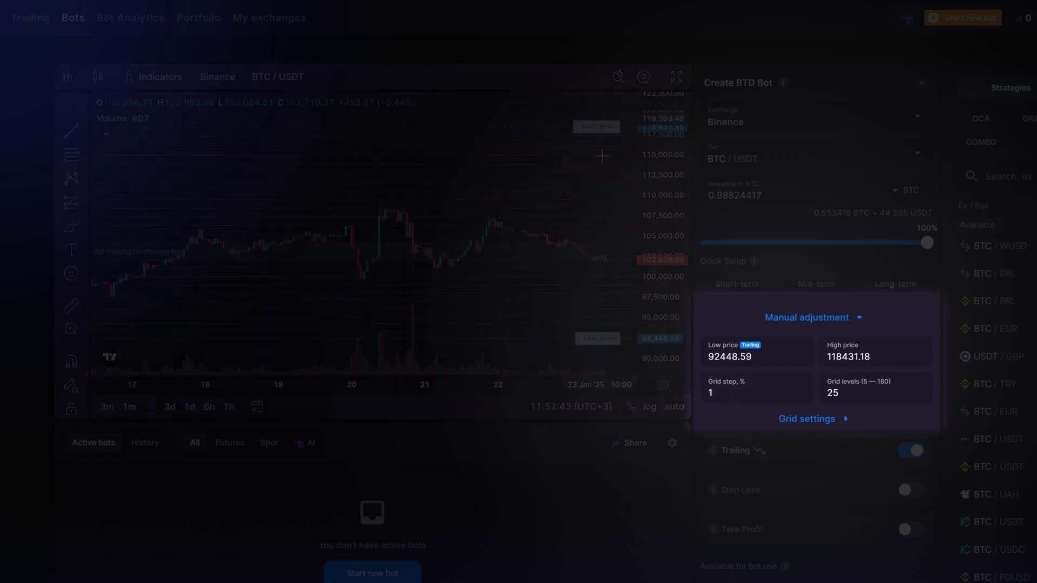
Lower the high price to 116,010.44, enable stop loss at 120,448.46, and rebalance grid levels.
{"action": "left_click_drag", "start_coordinate": [598, 127], "coordinate": [601, 147]}
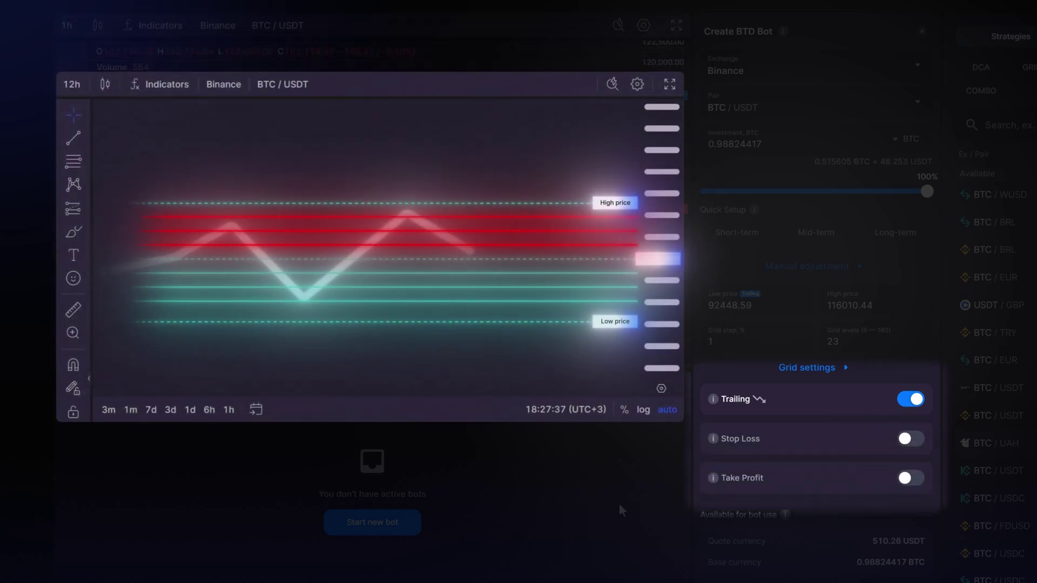
{"action": "left_click", "coordinate": [909, 439]}
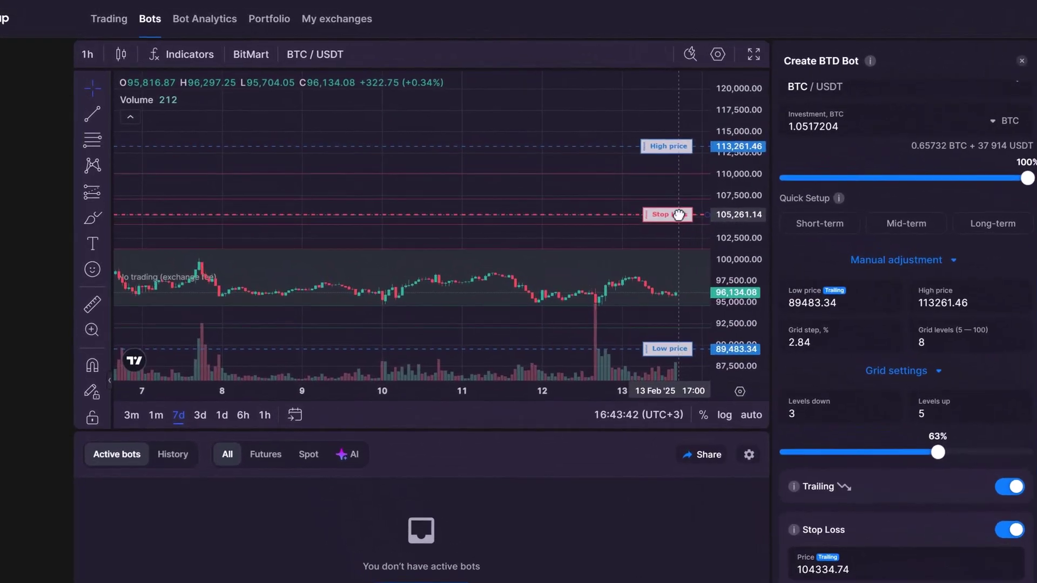
{"action": "left_click_drag", "start_coordinate": [635, 214], "coordinate": [633, 171]}
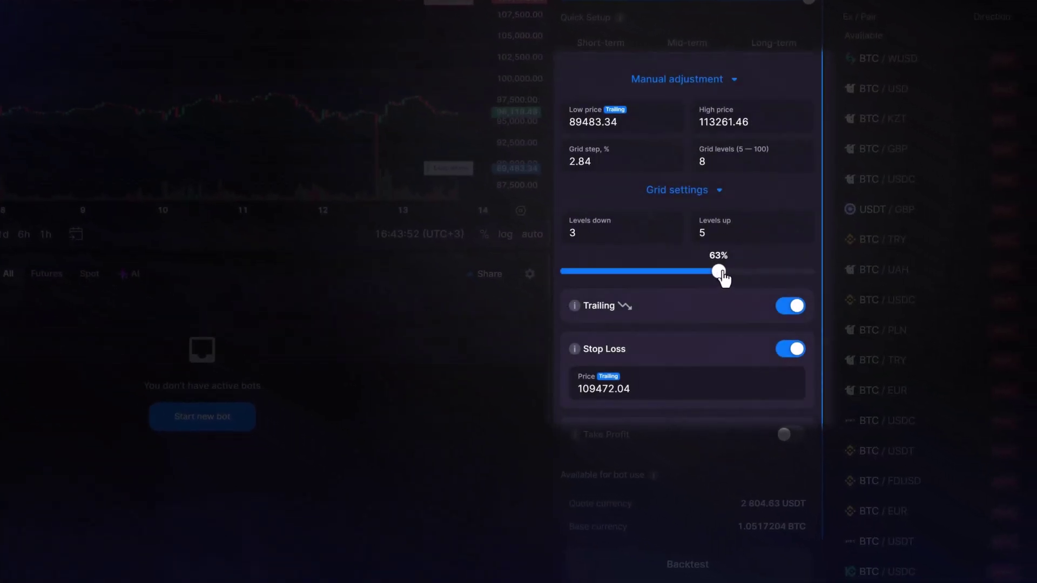
{"action": "left_click_drag", "start_coordinate": [720, 274], "coordinate": [686, 273]}
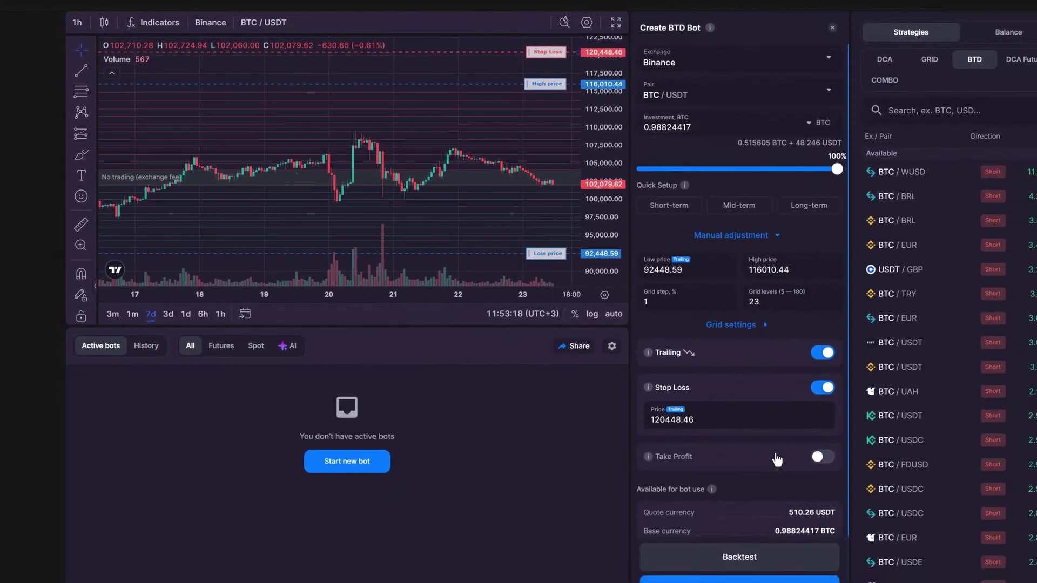
Enable take profit, set it to 8.99% total PNL, and launch the bot.
{"action": "left_click", "coordinate": [820, 458]}
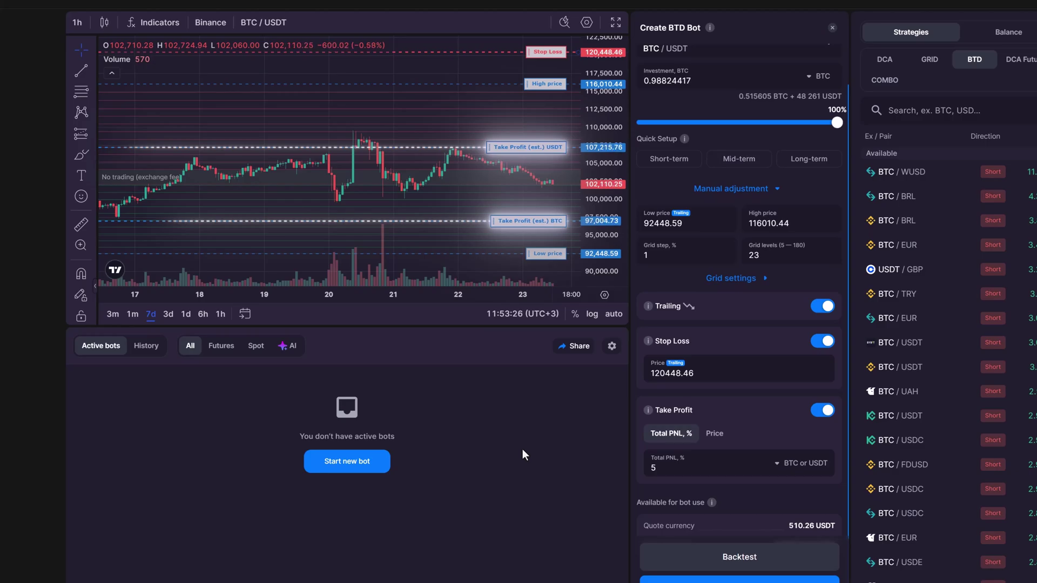
{"action": "left_click", "coordinate": [786, 464]}
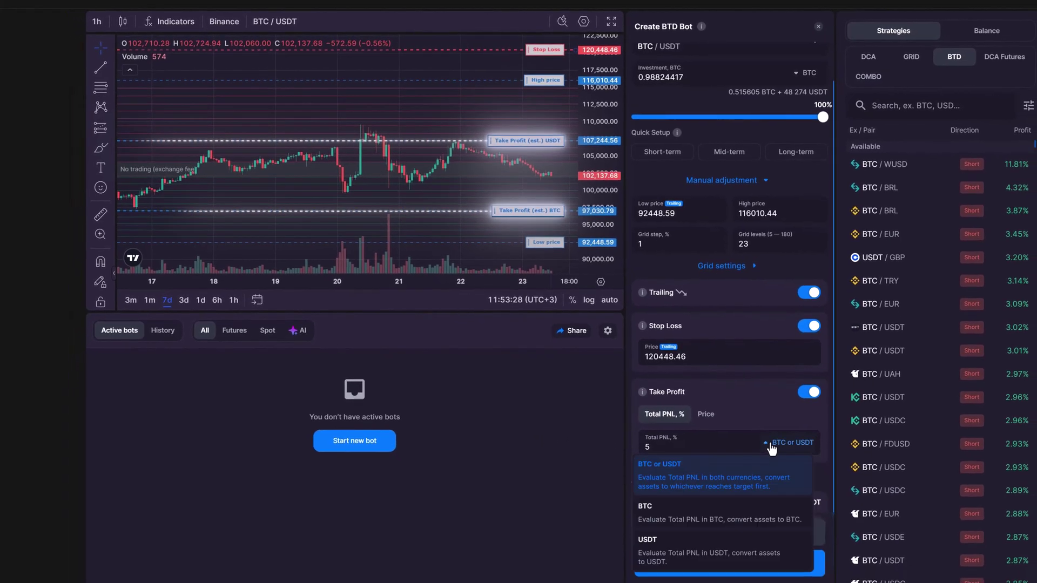
{"action": "left_click", "coordinate": [771, 447]}
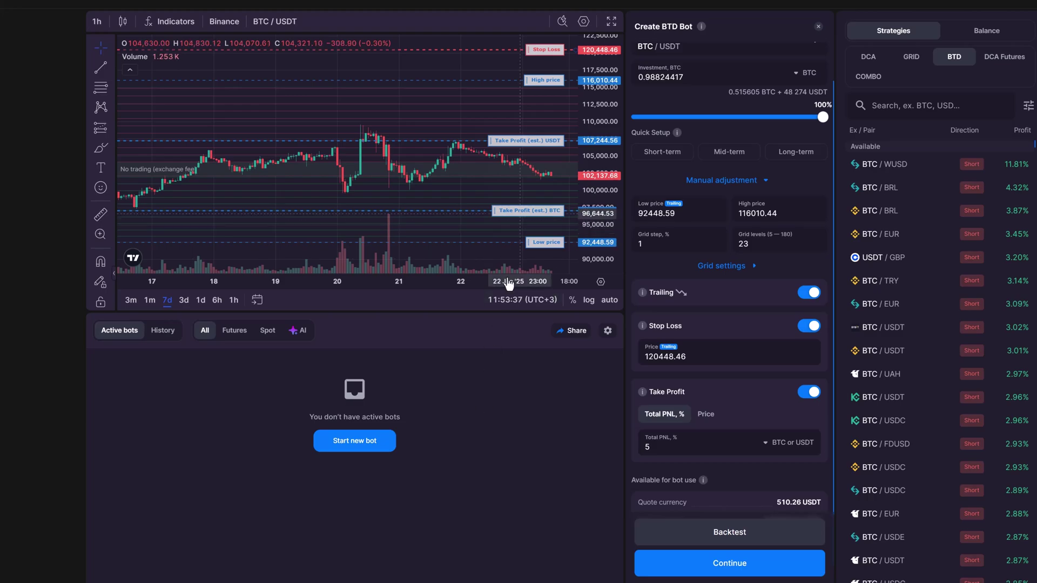
{"action": "left_click_drag", "start_coordinate": [519, 211], "coordinate": [519, 239]}
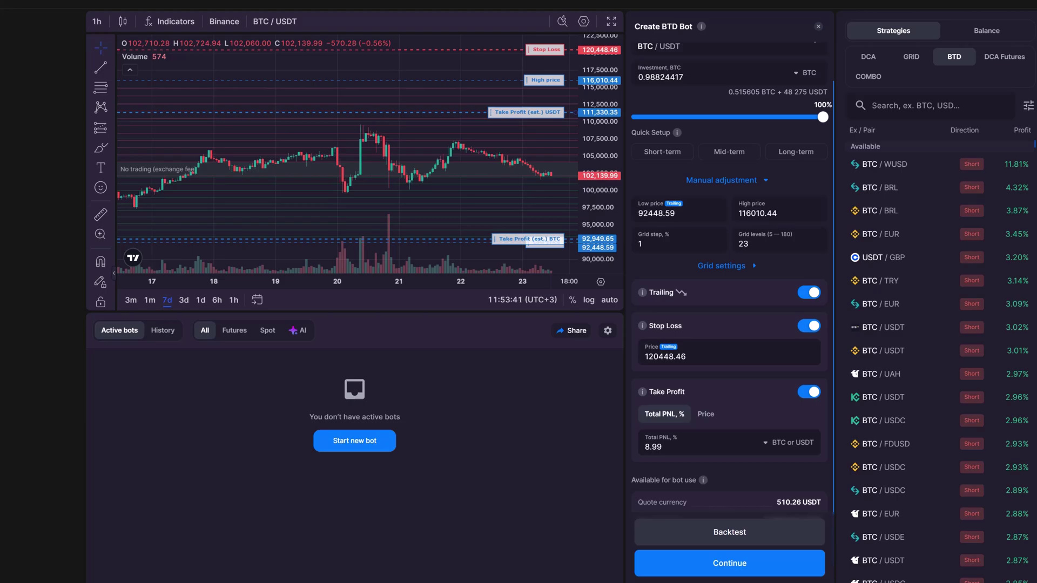
{"action": "left_click", "coordinate": [729, 563]}
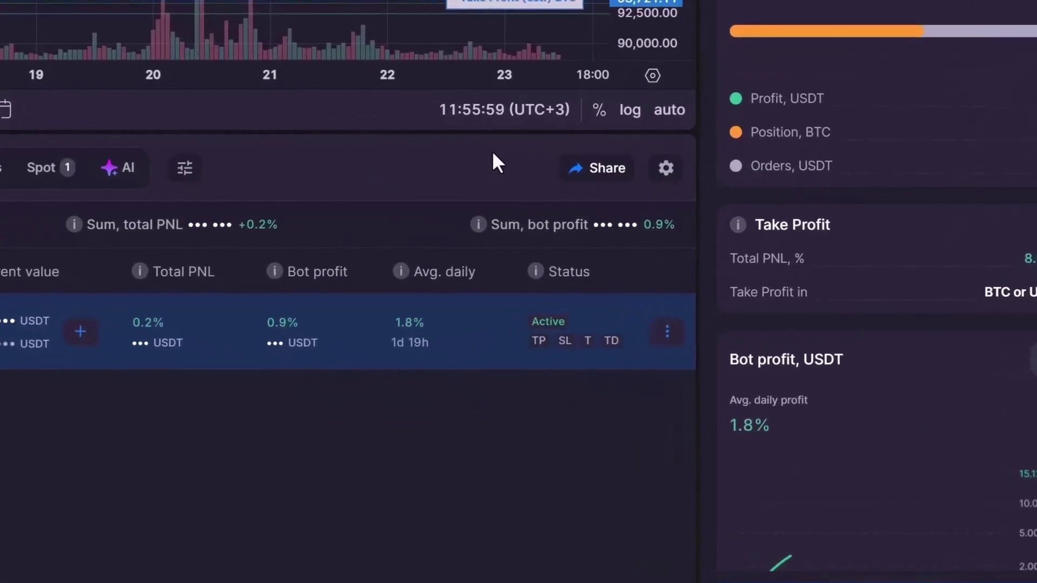
{"action": "left_click", "coordinate": [663, 169]}
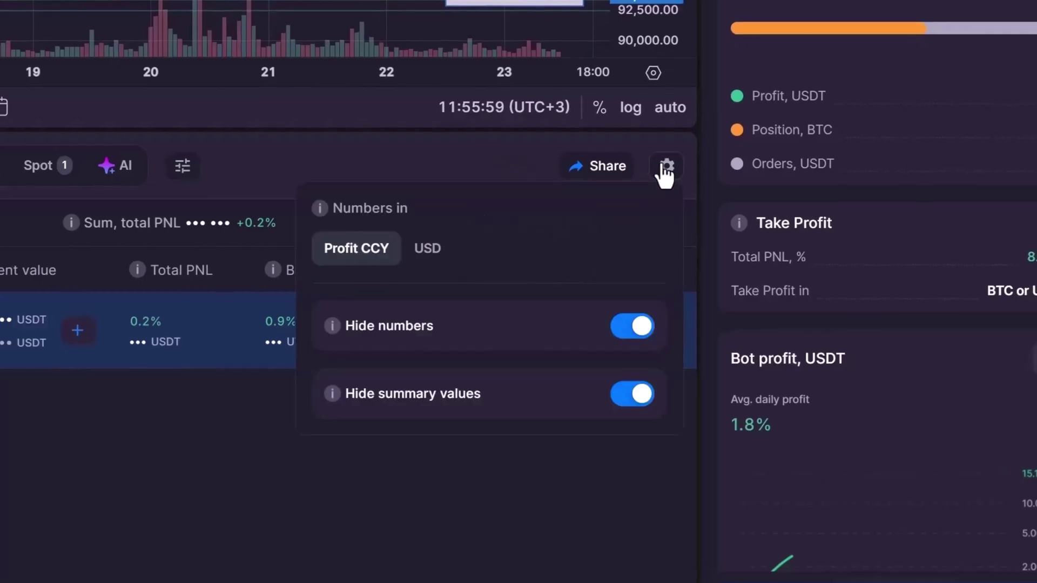
{"action": "left_click", "coordinate": [623, 345]}
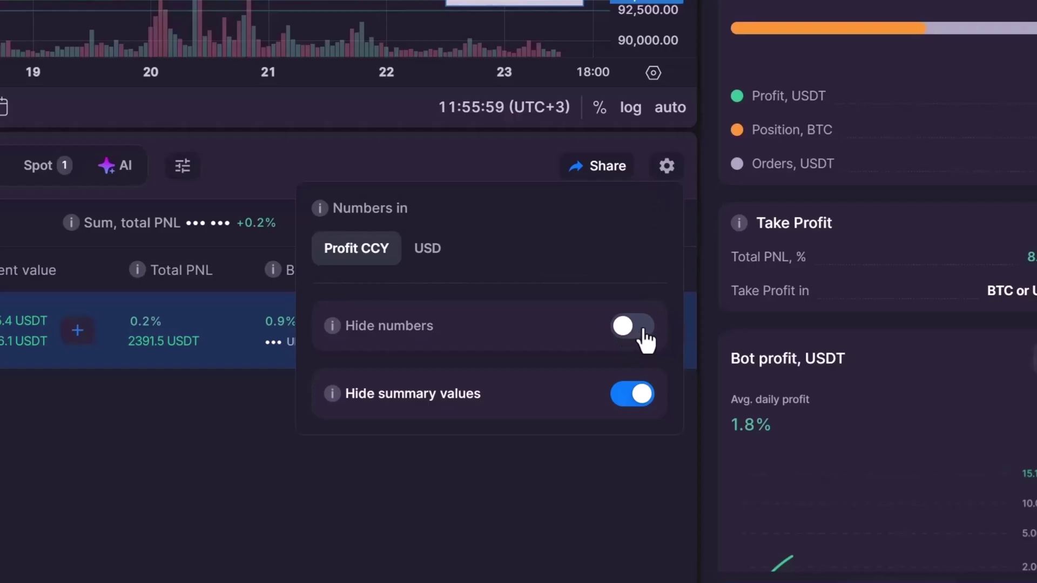
{"action": "left_click", "coordinate": [644, 333]}
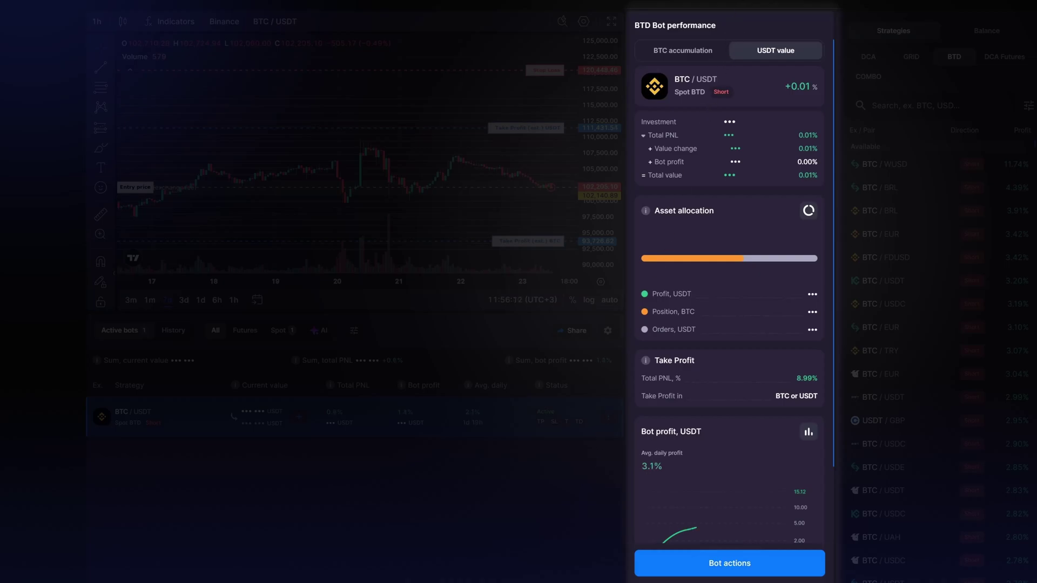
{"action": "scroll", "coordinate": [768, 142], "scroll_direction": "down", "scroll_amount": 3}
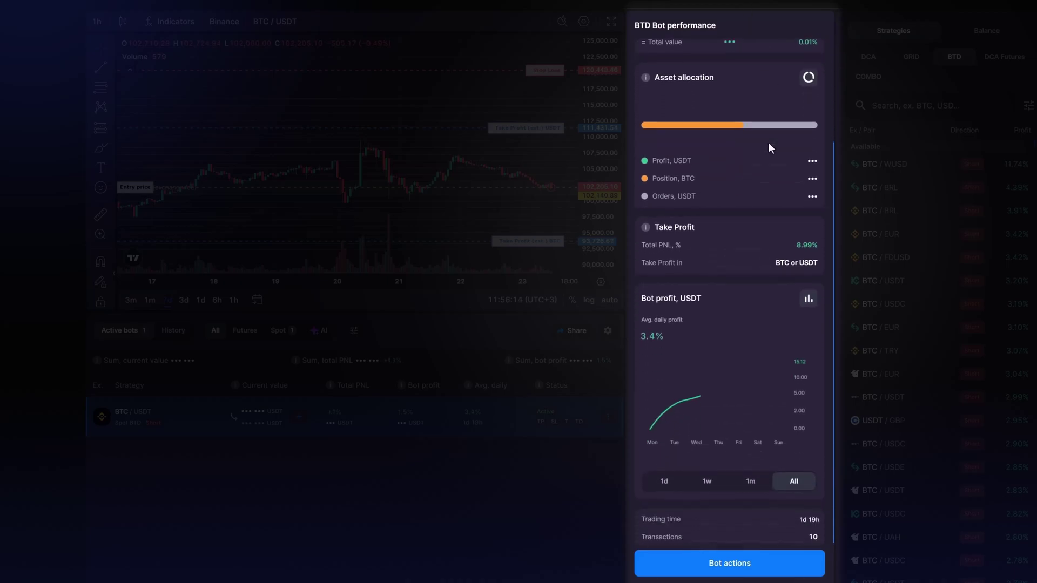
{"action": "scroll", "coordinate": [768, 142], "scroll_direction": "down", "scroll_amount": 1}
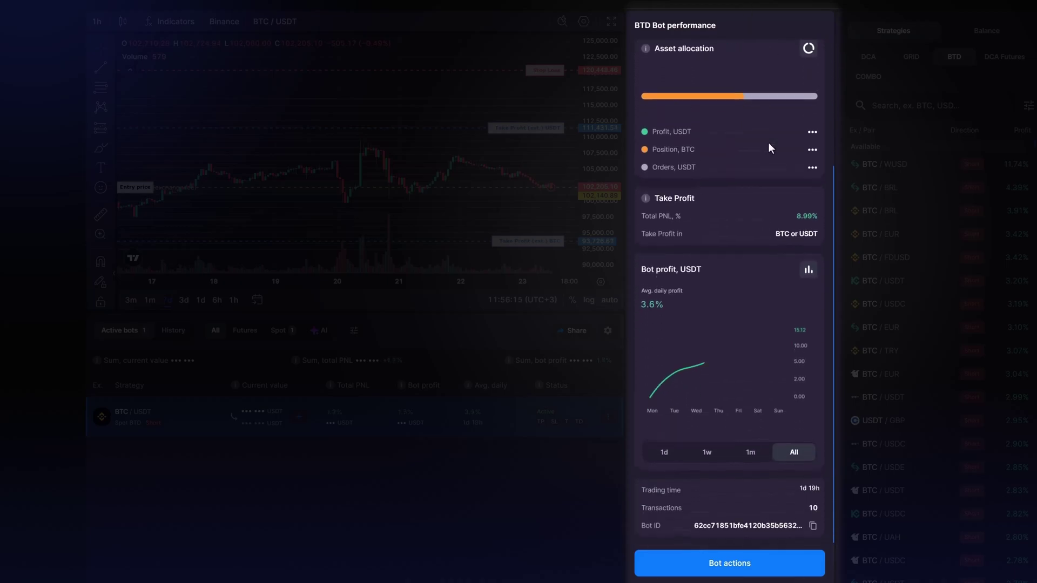
{"action": "scroll", "coordinate": [768, 142], "scroll_direction": "up", "scroll_amount": 4}
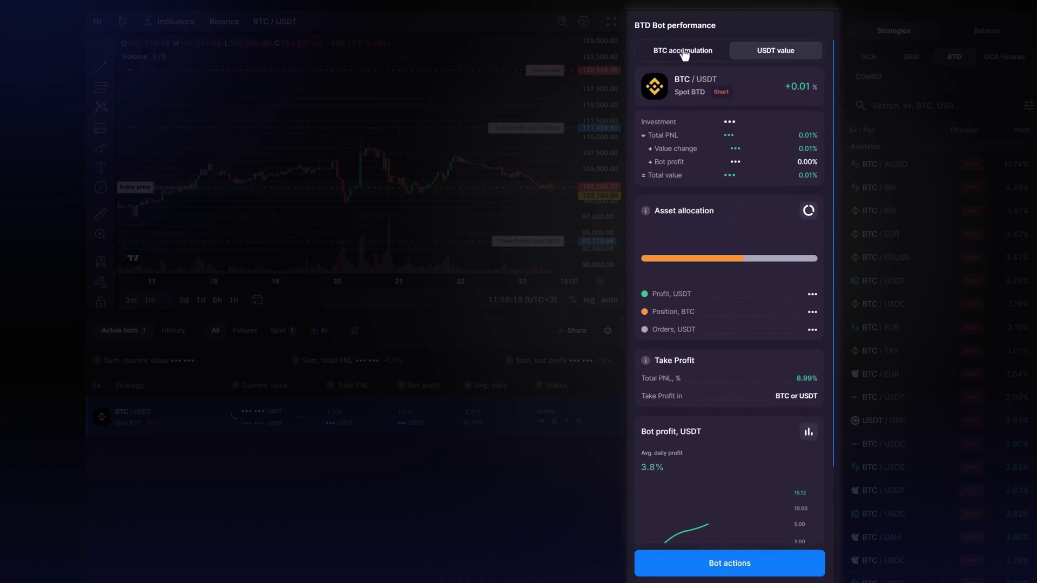
Switch the performance panel to the BTC accumulation view.
{"action": "left_click", "coordinate": [684, 53]}
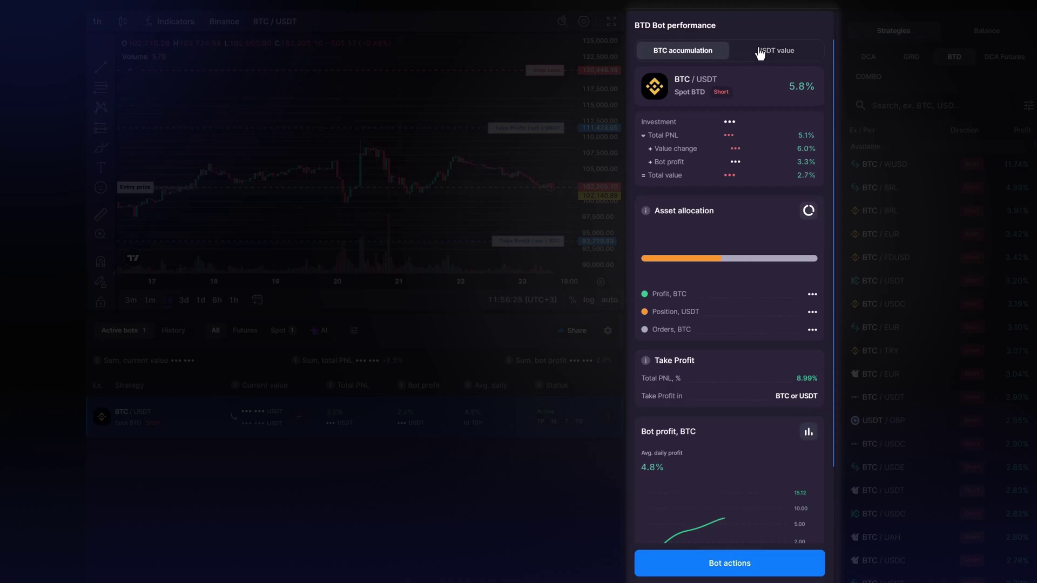
Open the bot's details from Bot actions, then its Bot orders history.
{"action": "left_click", "coordinate": [806, 563]}
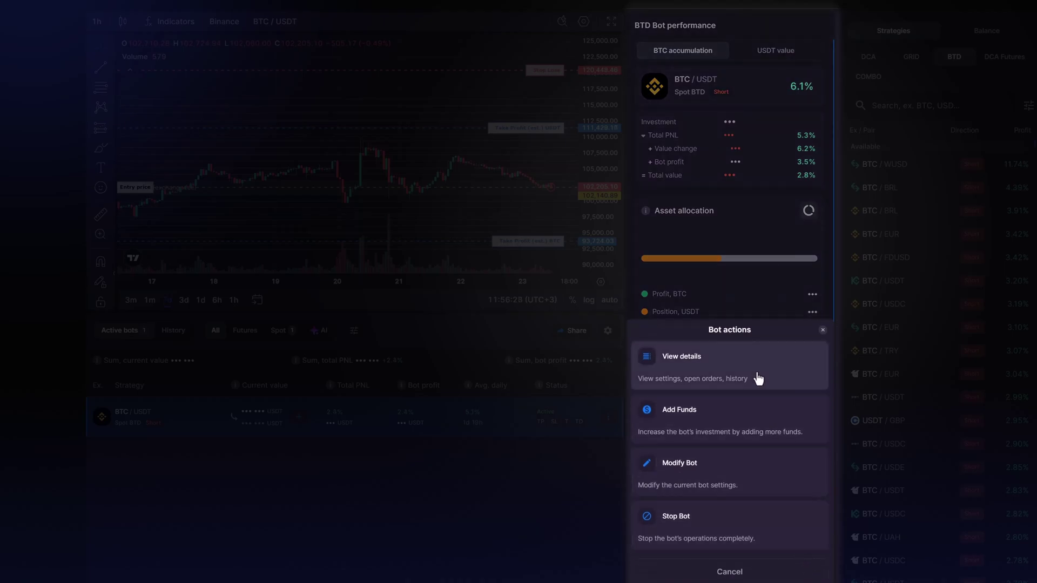
{"action": "left_click", "coordinate": [756, 375]}
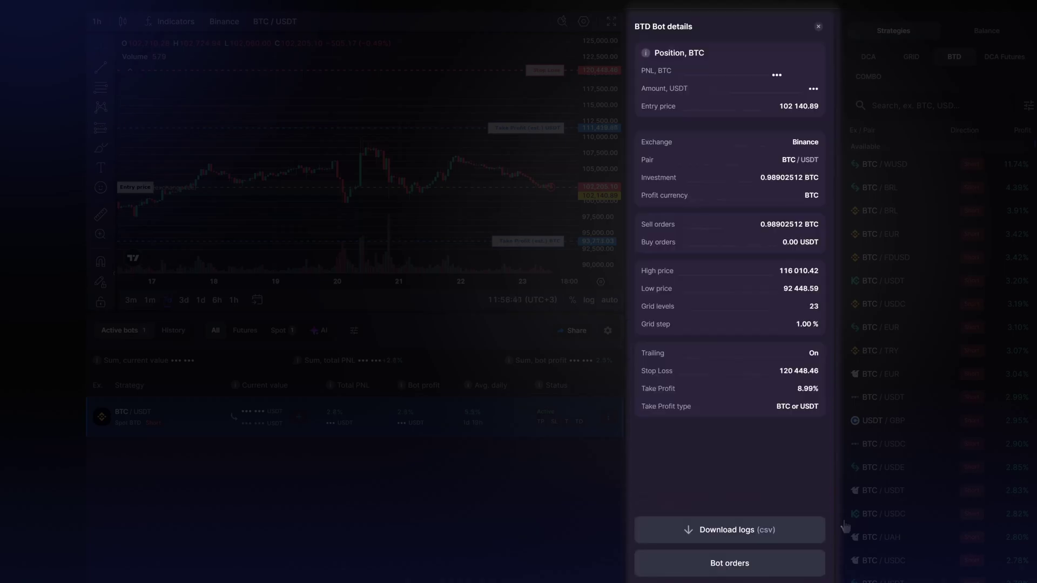
{"action": "left_click", "coordinate": [791, 562]}
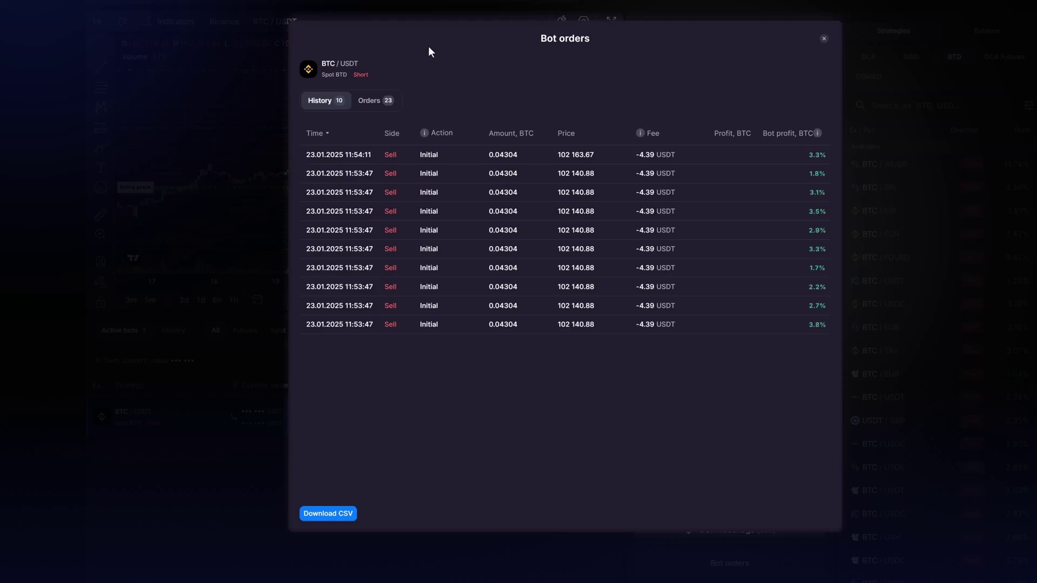
Show the open buy and sell orders, then close the Bot orders dialog.
{"action": "left_click", "coordinate": [372, 101]}
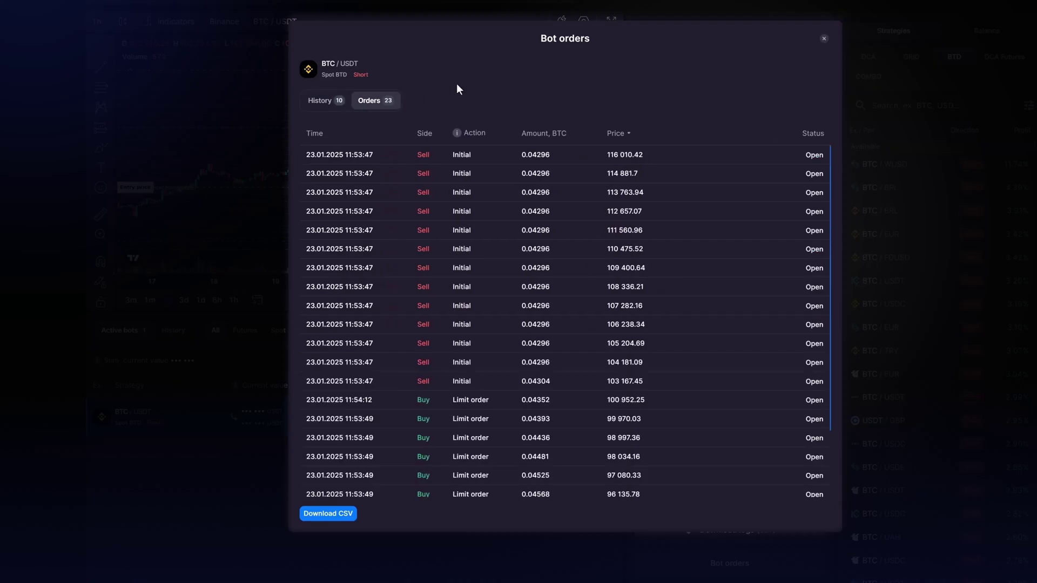
{"action": "scroll", "coordinate": [768, 251], "scroll_direction": "down", "scroll_amount": 1}
{"action": "scroll", "coordinate": [768, 251], "scroll_direction": "down", "scroll_amount": 1}
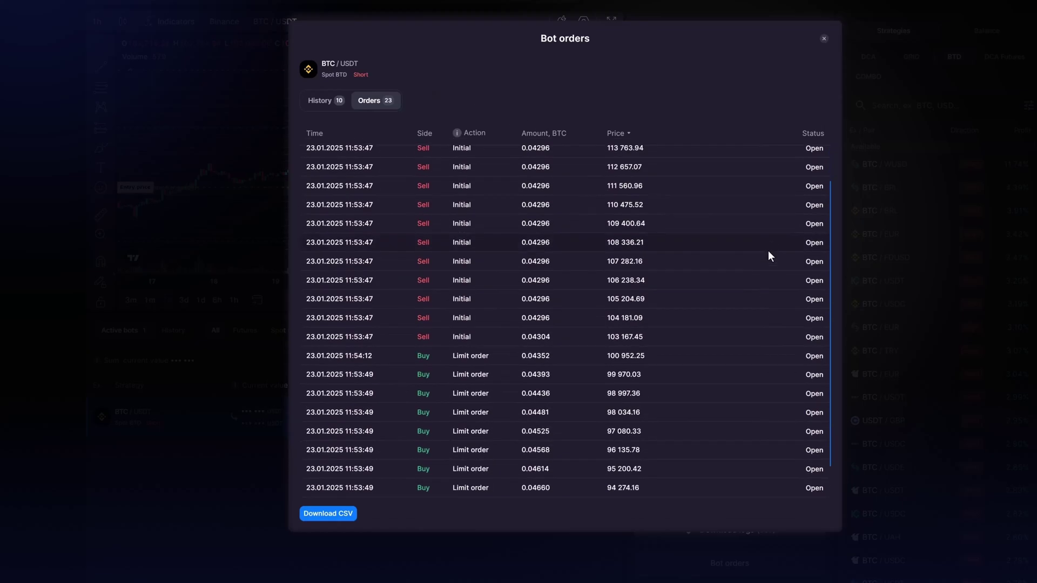
{"action": "scroll", "coordinate": [769, 250], "scroll_direction": "down", "scroll_amount": 1}
{"action": "scroll", "coordinate": [767, 251], "scroll_direction": "down", "scroll_amount": 1}
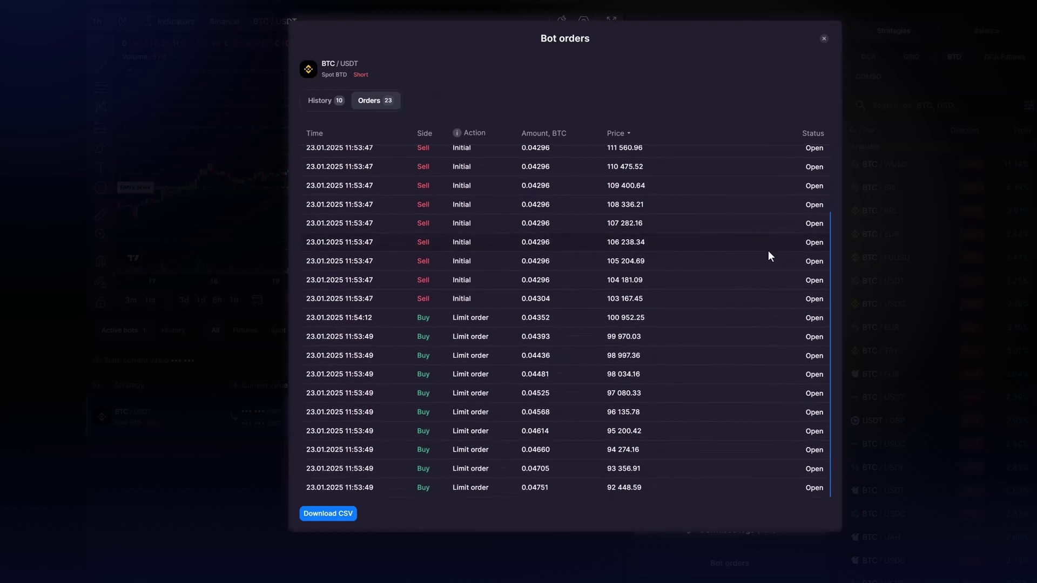
{"action": "scroll", "coordinate": [769, 252], "scroll_direction": "up", "scroll_amount": 4}
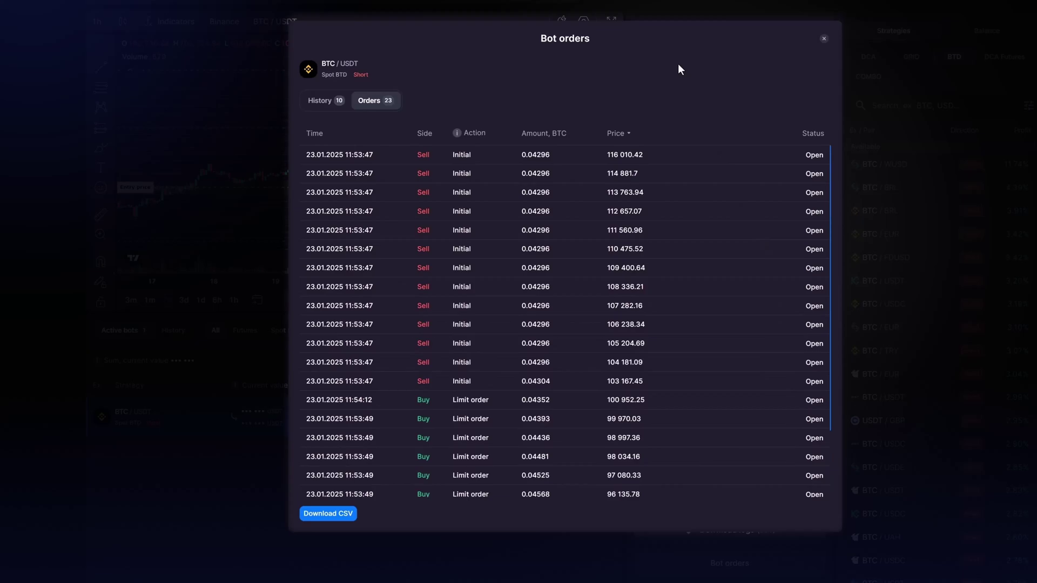
{"action": "left_click", "coordinate": [824, 37]}
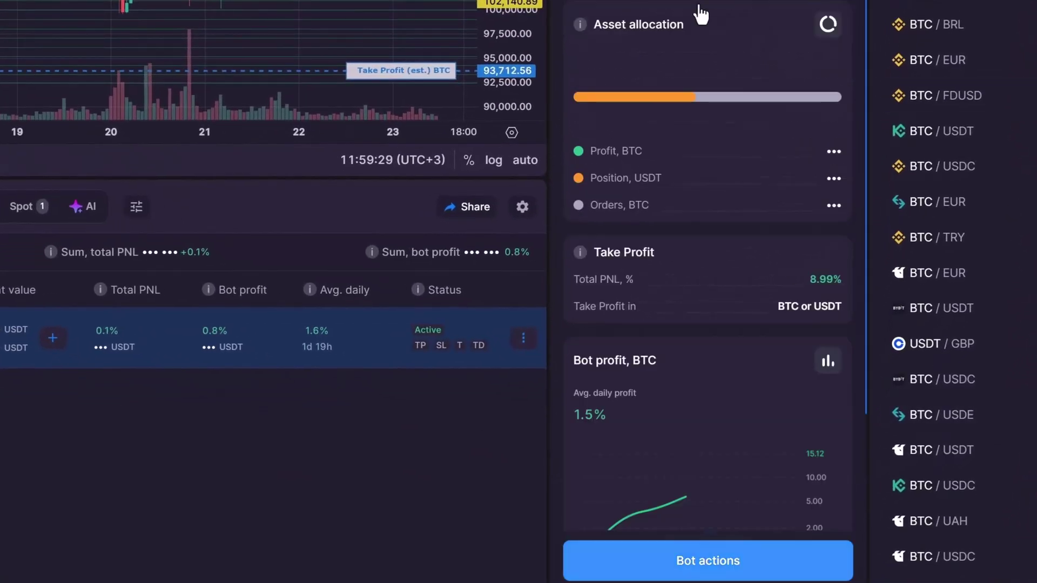
Choose Stop Bot with Convert to BTC, enabling a limit buy price of 3000.
{"action": "left_click", "coordinate": [524, 338]}
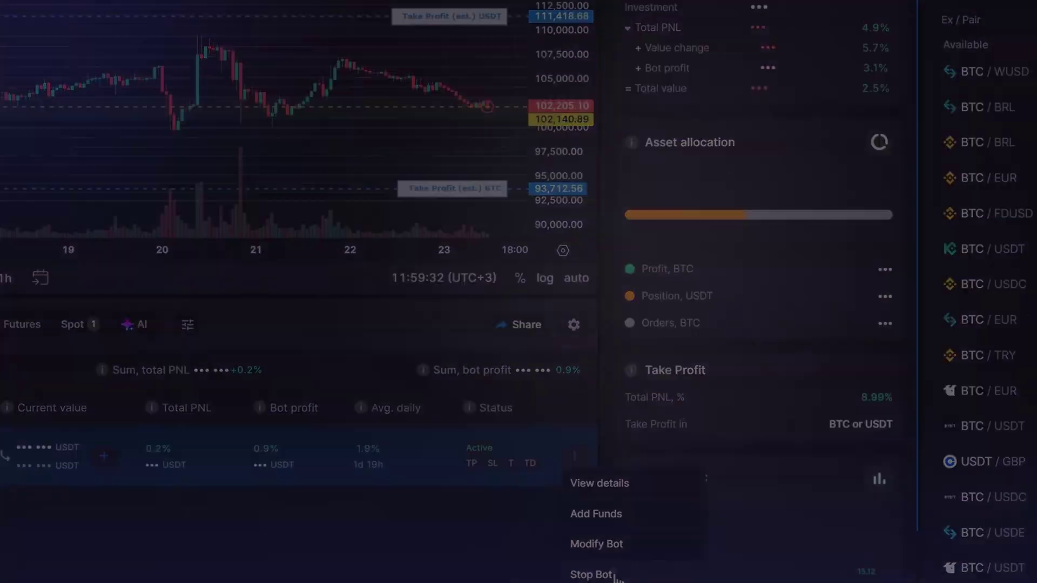
{"action": "left_click", "coordinate": [544, 465]}
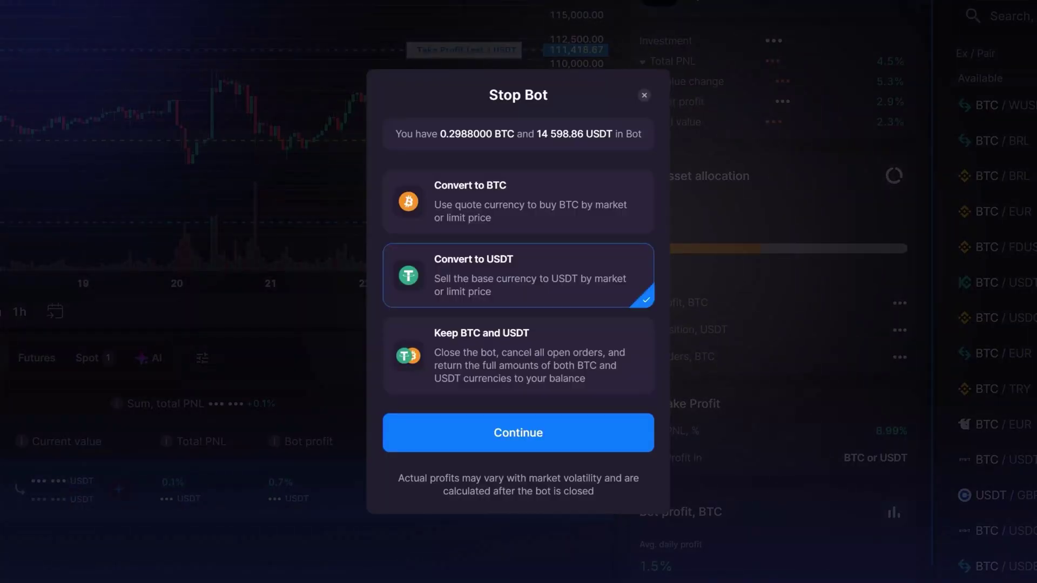
{"action": "left_click", "coordinate": [604, 203]}
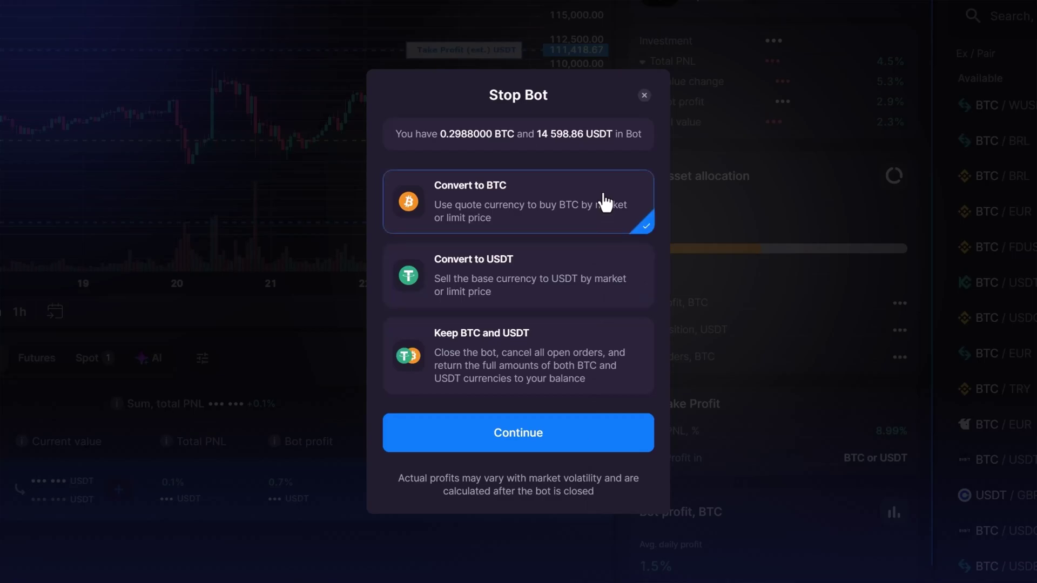
{"action": "left_click", "coordinate": [600, 437]}
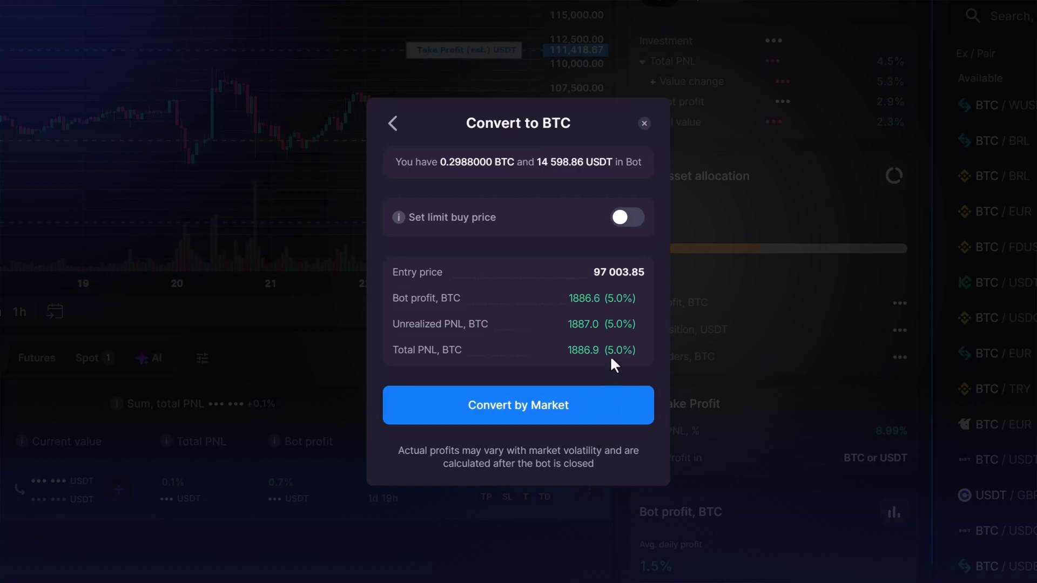
{"action": "left_click", "coordinate": [627, 217]}
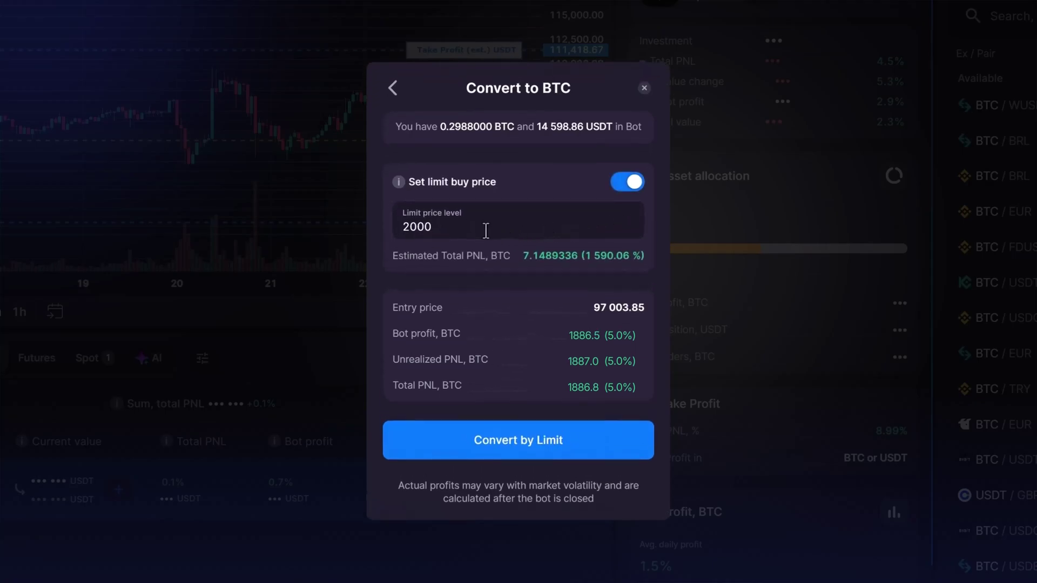
{"action": "left_click_drag", "start_coordinate": [465, 231], "coordinate": [397, 227]}
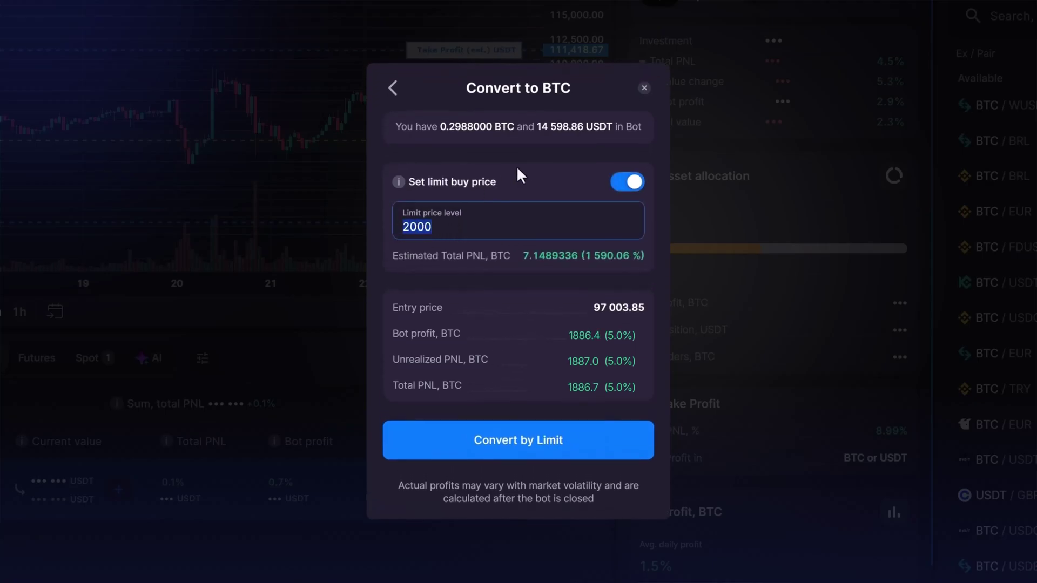
{"action": "type", "text": "3000"}
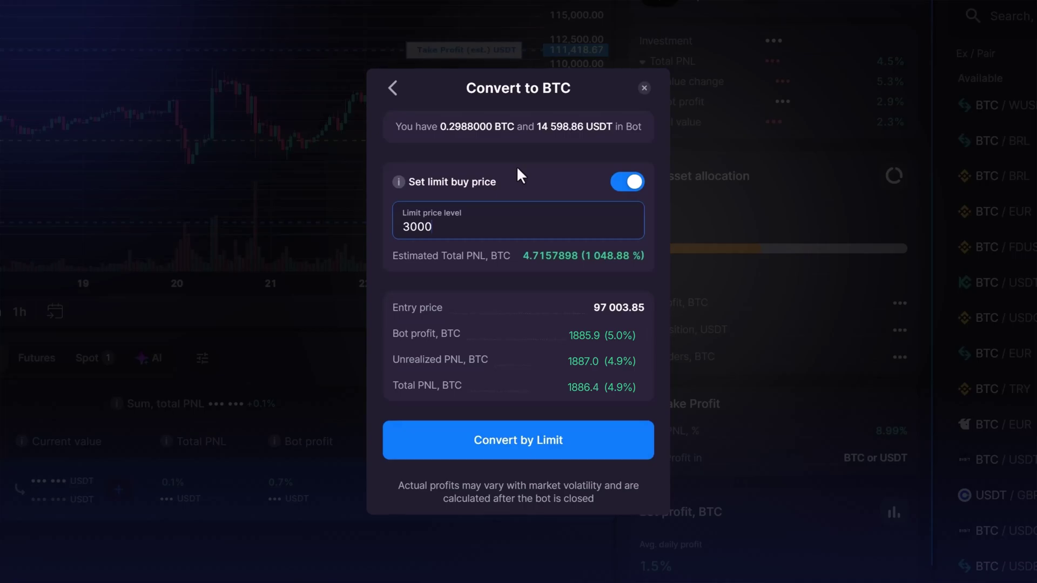
Switch the exit option to Convert to USDT after previewing its 3000 limit sell price.
{"action": "left_click", "coordinate": [394, 89]}
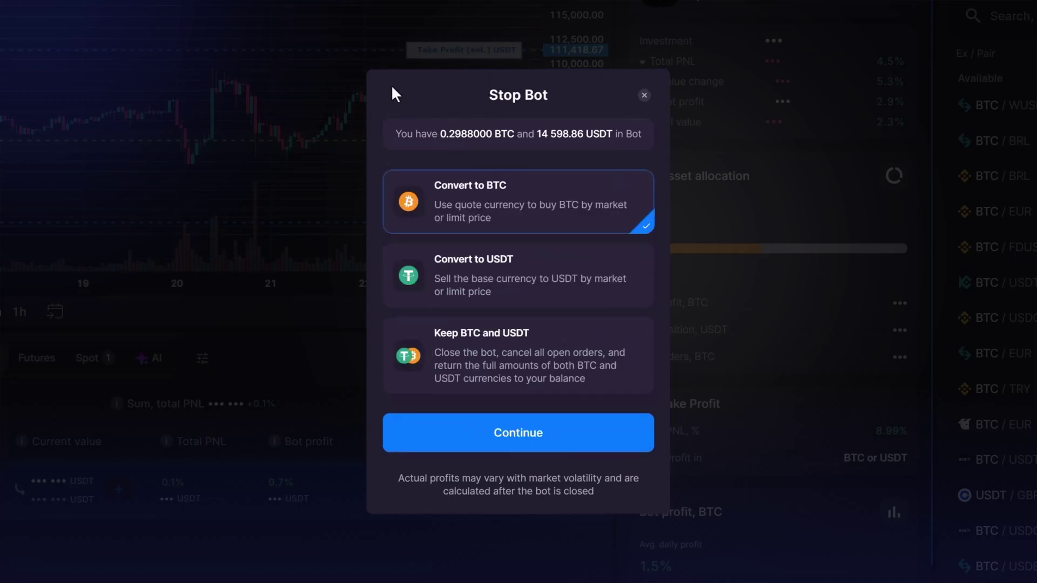
{"action": "left_click", "coordinate": [575, 287]}
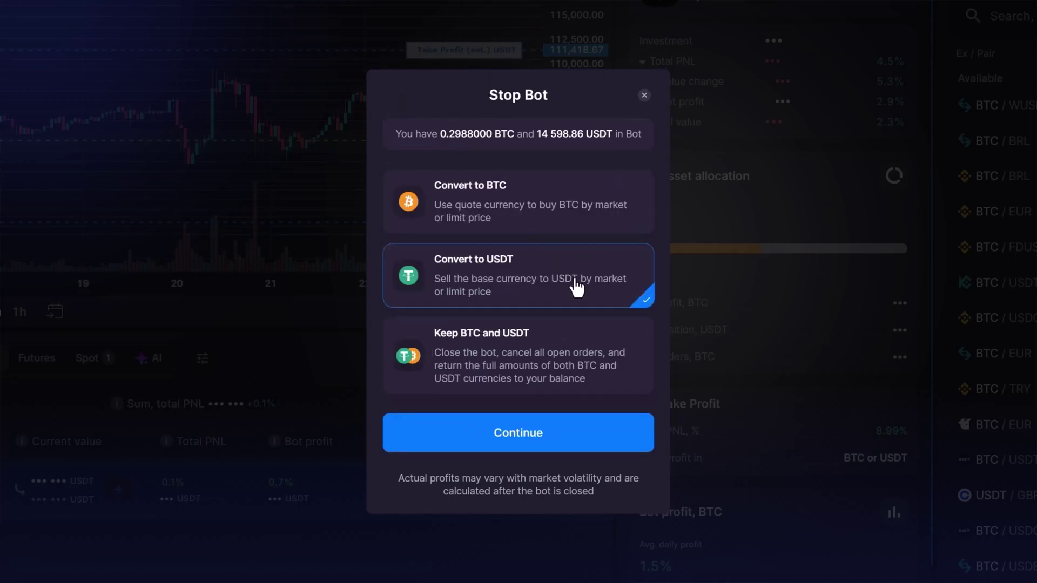
{"action": "left_click", "coordinate": [587, 431]}
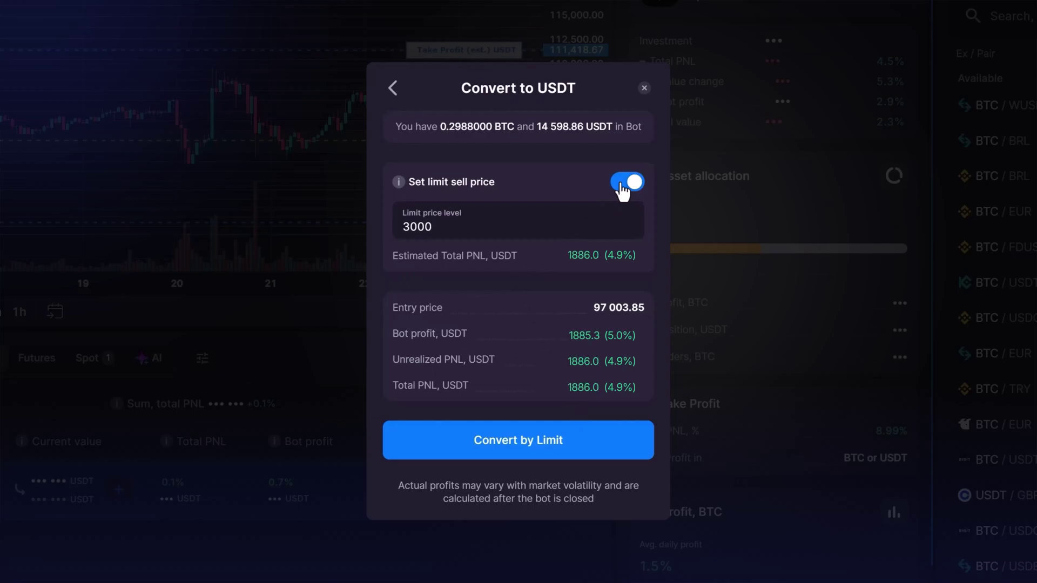
{"action": "left_click", "coordinate": [480, 228]}
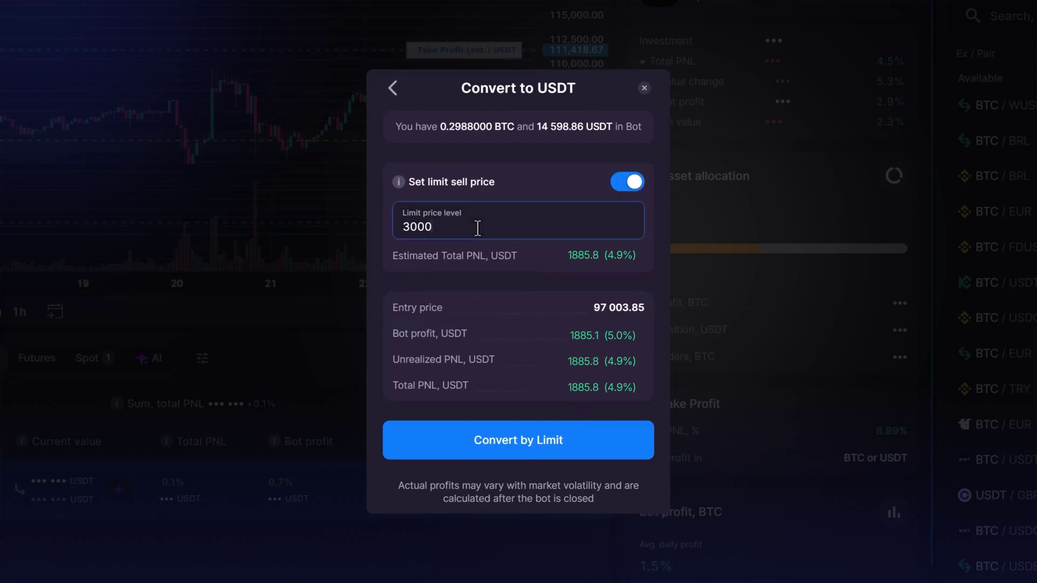
{"action": "left_click_drag", "start_coordinate": [417, 229], "coordinate": [402, 227]}
{"action": "type", "text": "2"}
{"action": "left_click", "coordinate": [393, 89]}
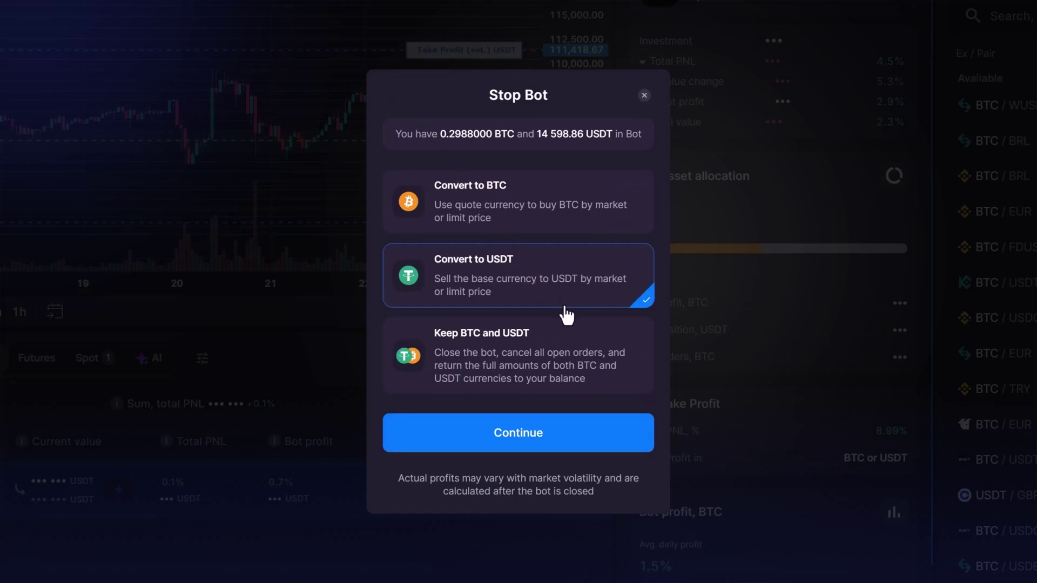
Confirm stopping with Keep BTC and USDT and dismiss the success message.
{"action": "left_click", "coordinate": [596, 355]}
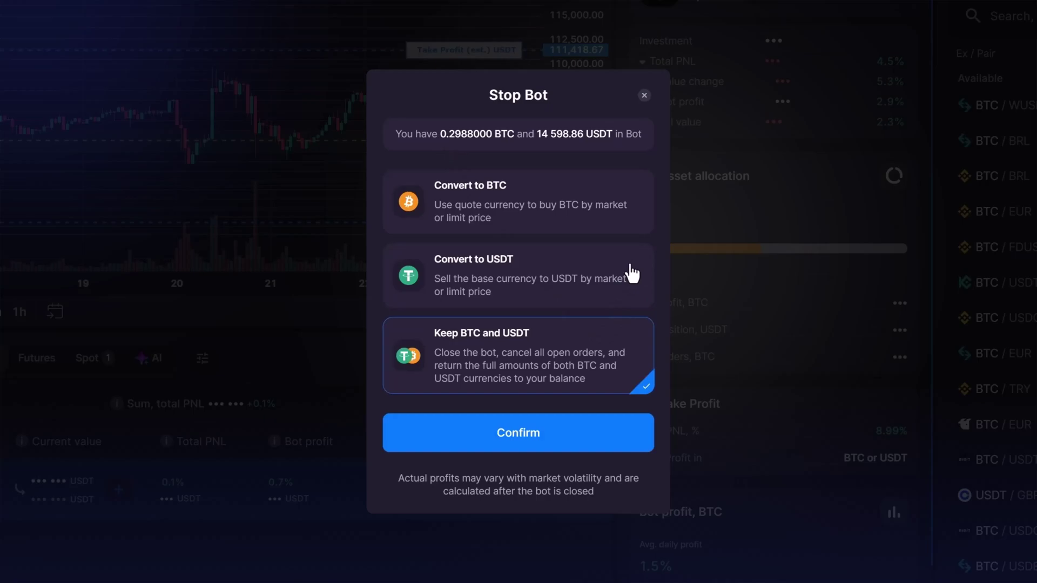
{"action": "left_click", "coordinate": [578, 435]}
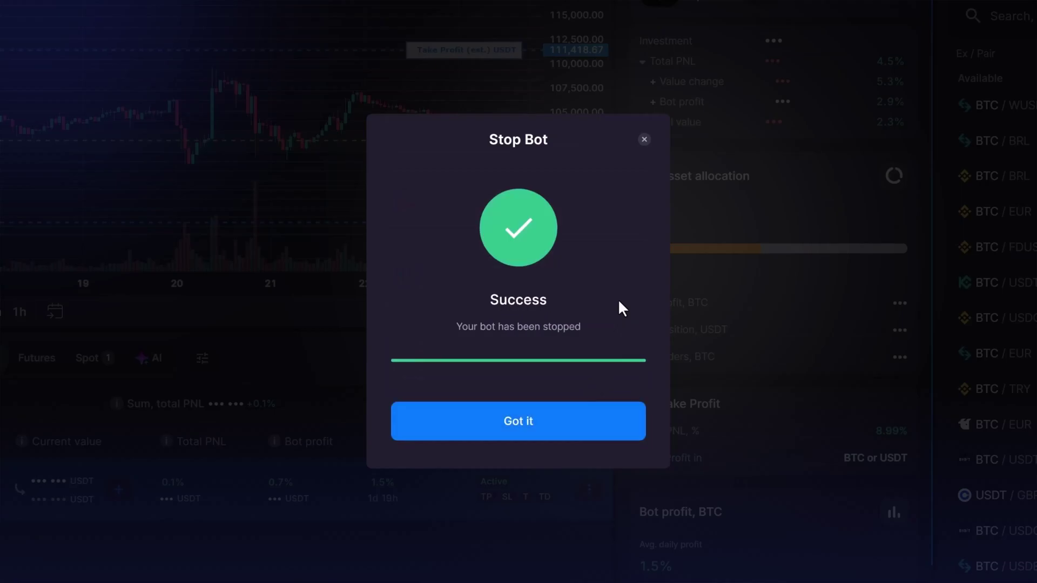
{"action": "left_click", "coordinate": [590, 423]}
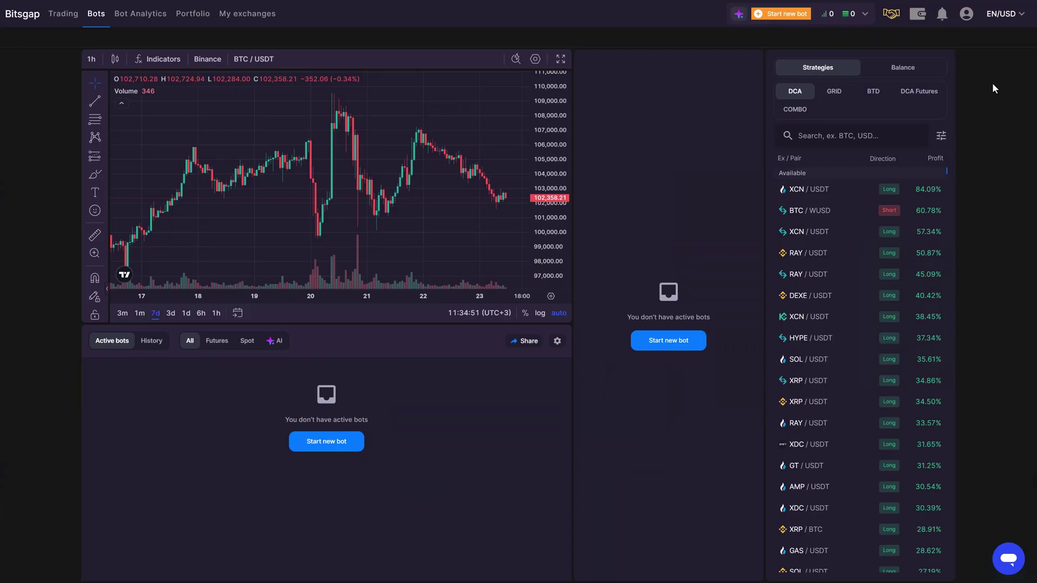